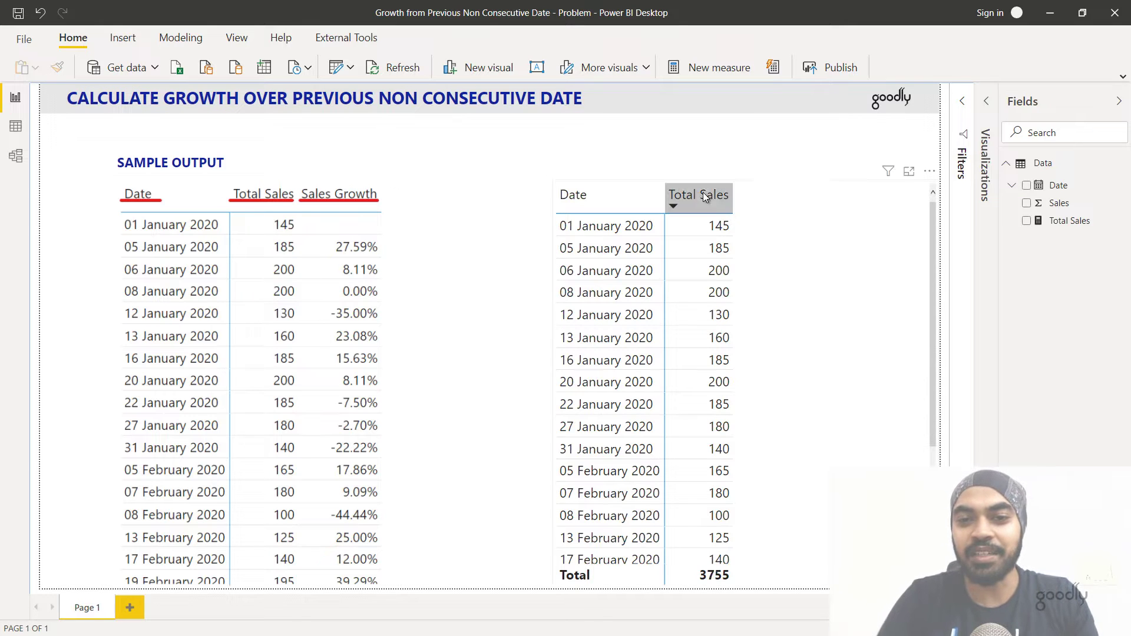
# Step: Inspect the Total Sales measure's formula in the Date/Total Sales table
pyautogui.click(799, 255)
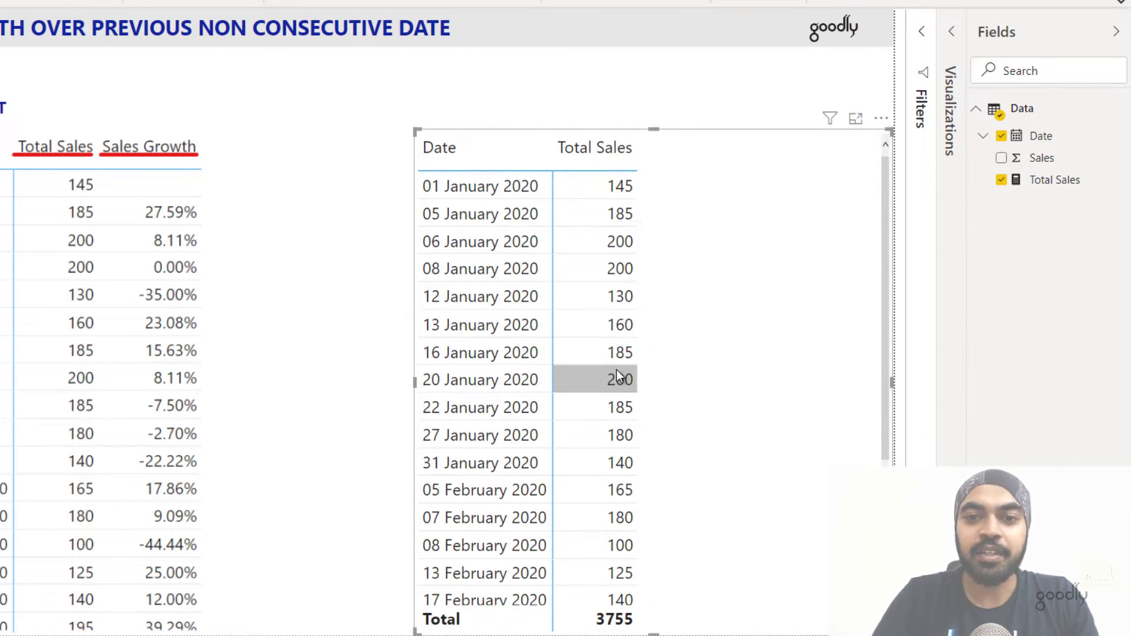
pyautogui.click(1051, 182)
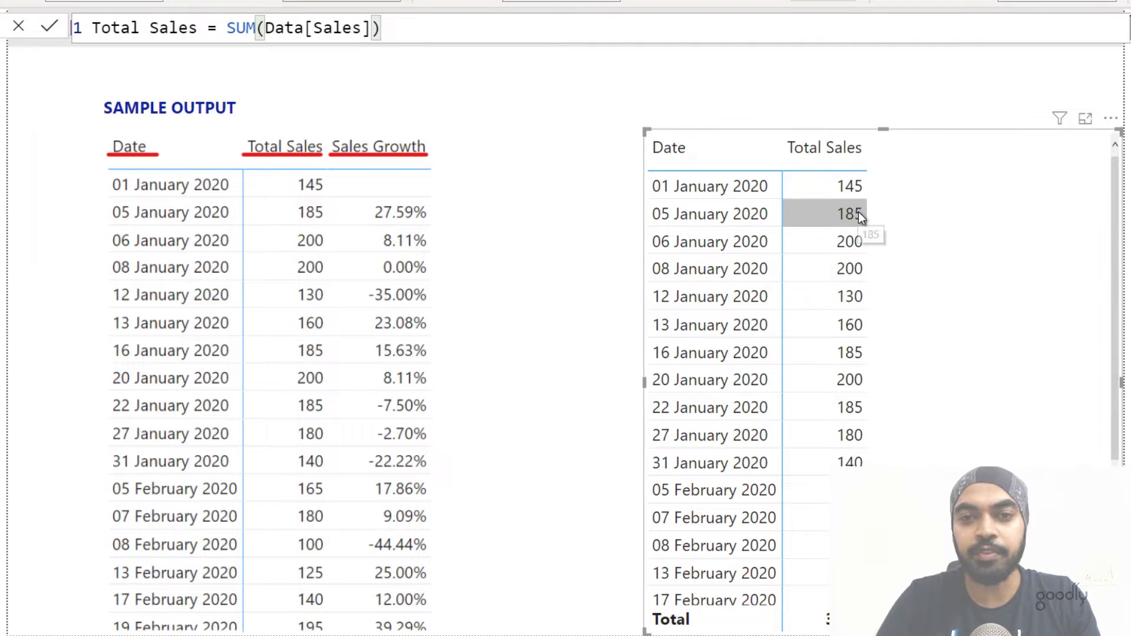
pyautogui.click(596, 58)
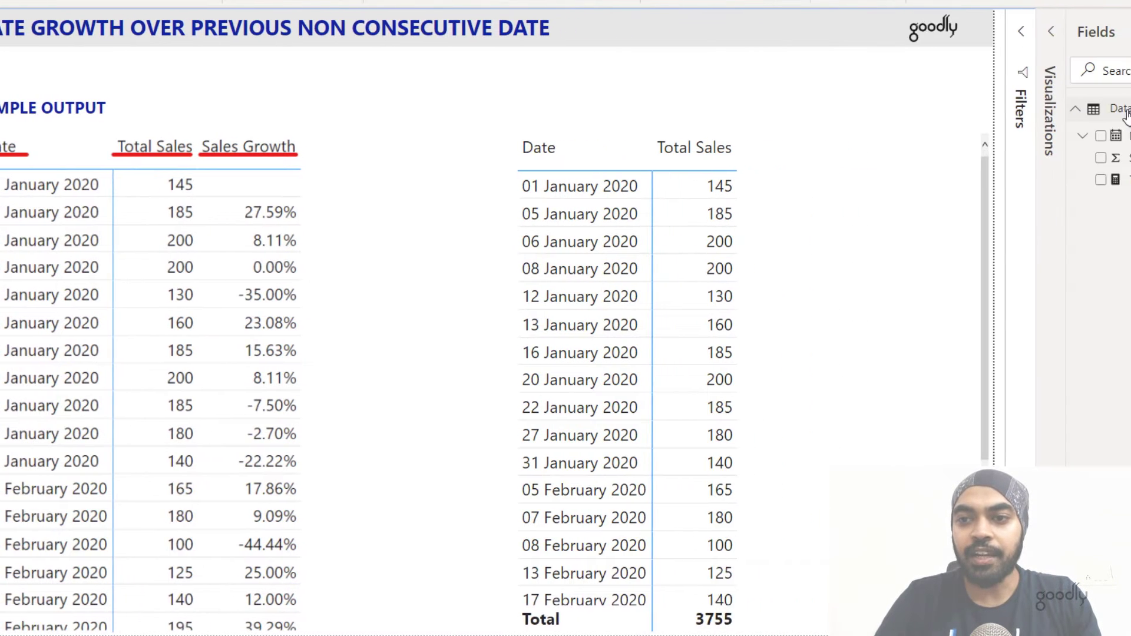
# Step: Start a new measure named Growth in the Data table
pyautogui.rightClick(1022, 116)
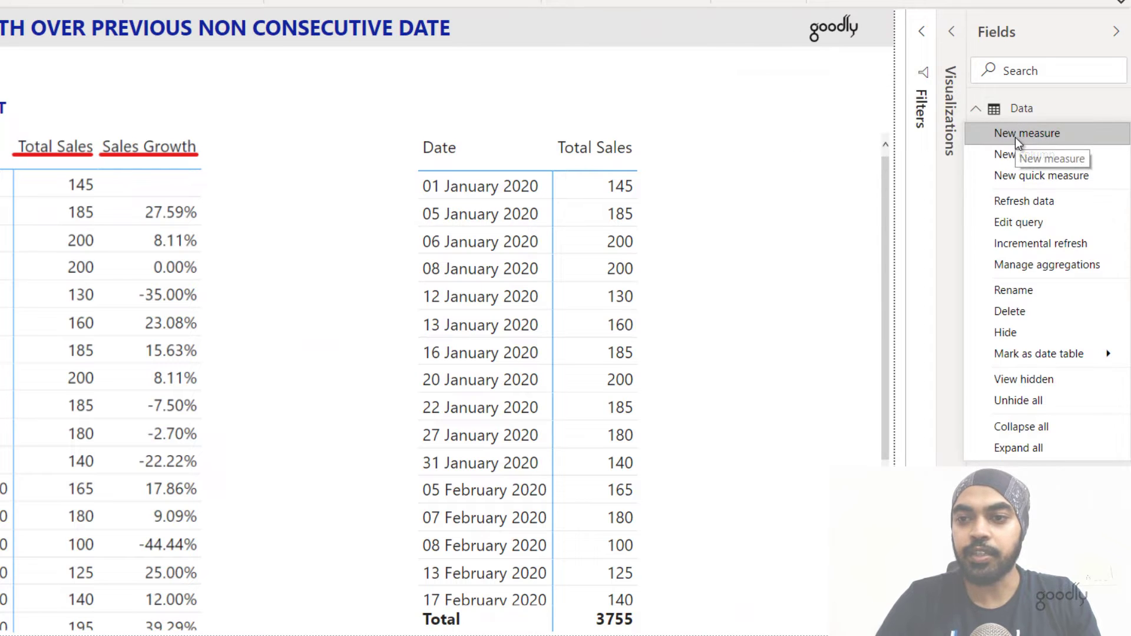
pyautogui.click(1016, 136)
pyautogui.write('Growth =')
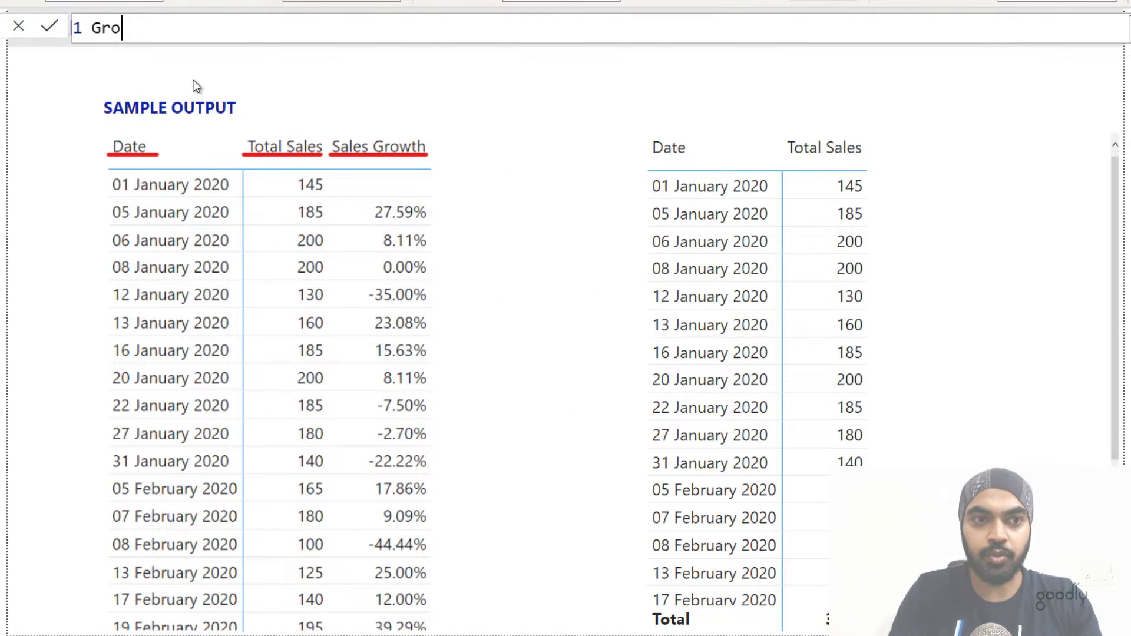
pyautogui.hotkey('shift', 'Return')
pyautogui.write('m')
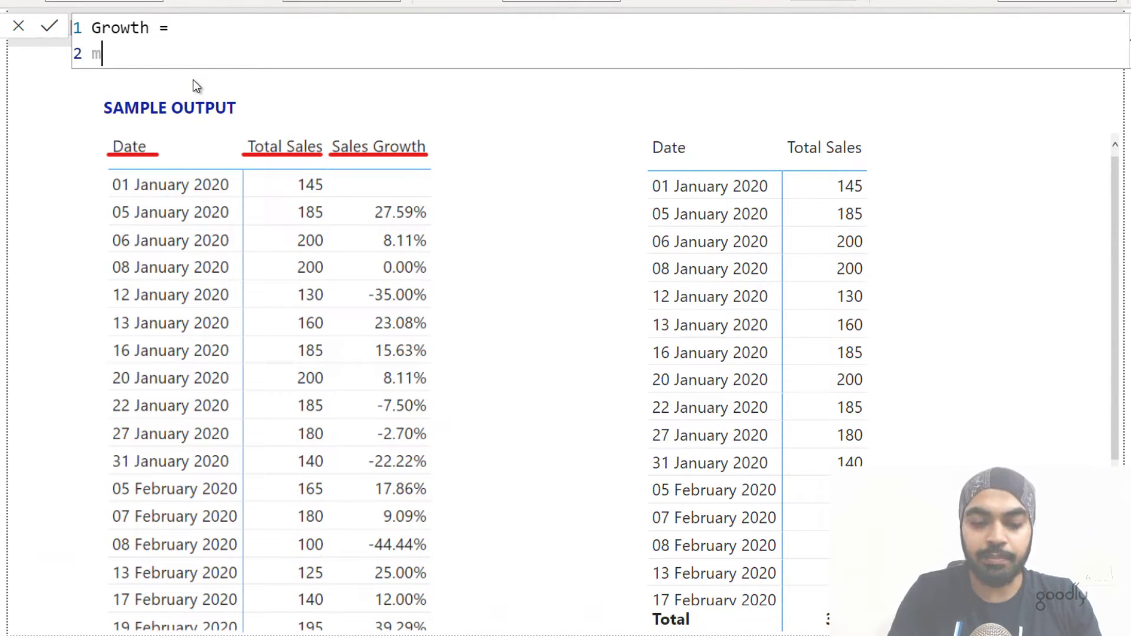
pyautogui.write('ax(')
pyautogui.press('Escape')
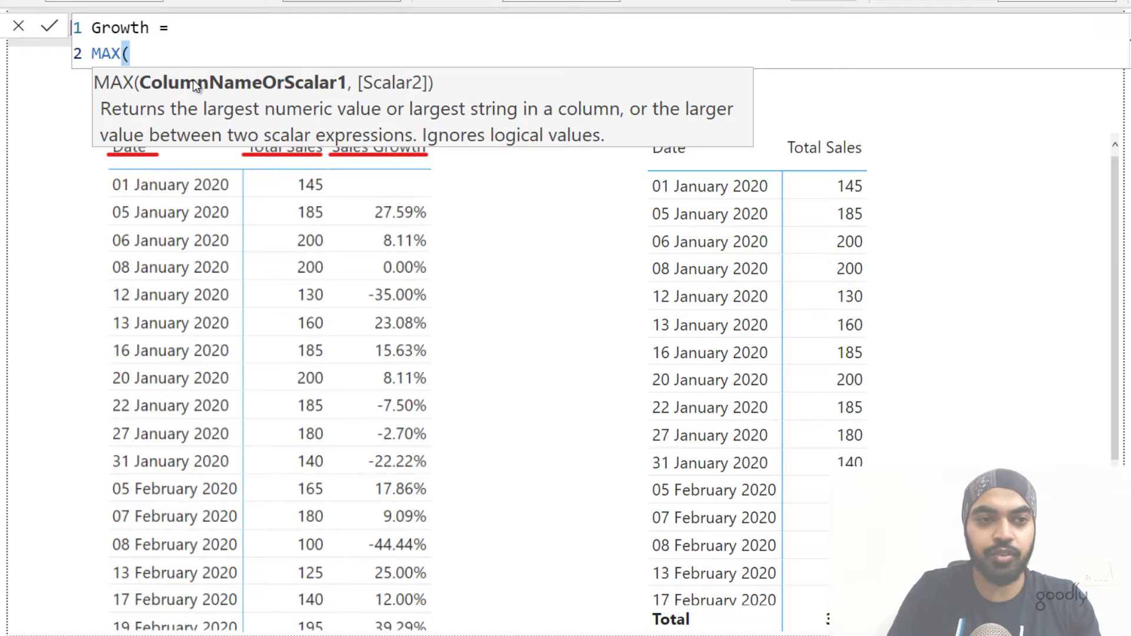
pyautogui.hotkey('shift', 'Home')
# Step: Define Growth as SELECTEDVALUE(Data[Date]) and add it to the table visual
pyautogui.write('sele')
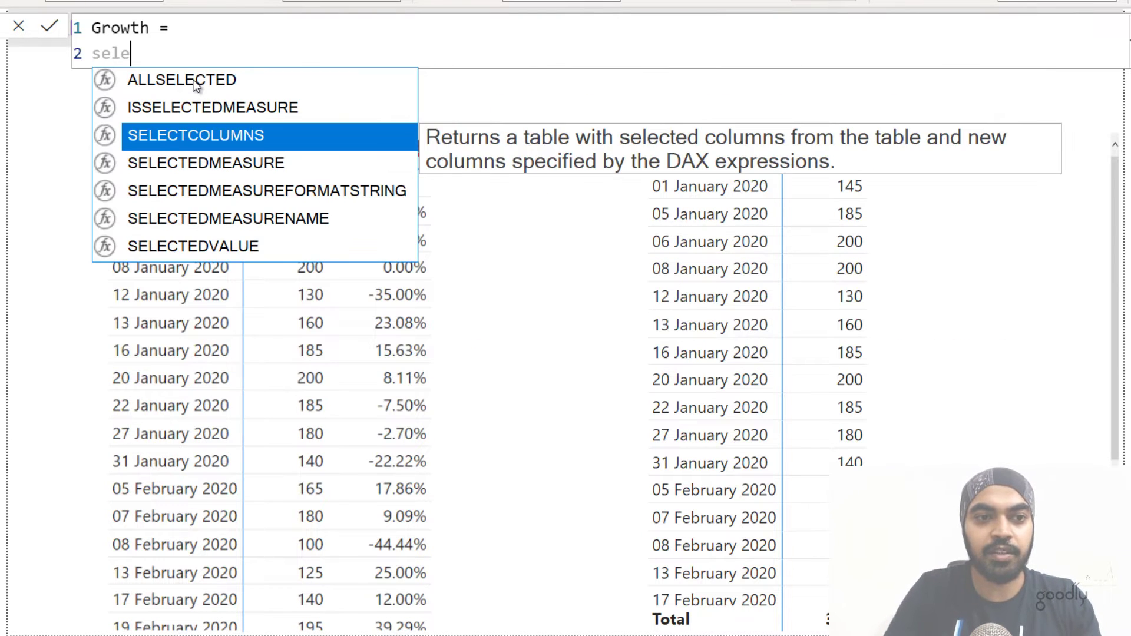
pyautogui.press('Down')
pyautogui.press('Down')
pyautogui.press('Down')
pyautogui.press('Down')
pyautogui.press('Tab')
pyautogui.press('Down')
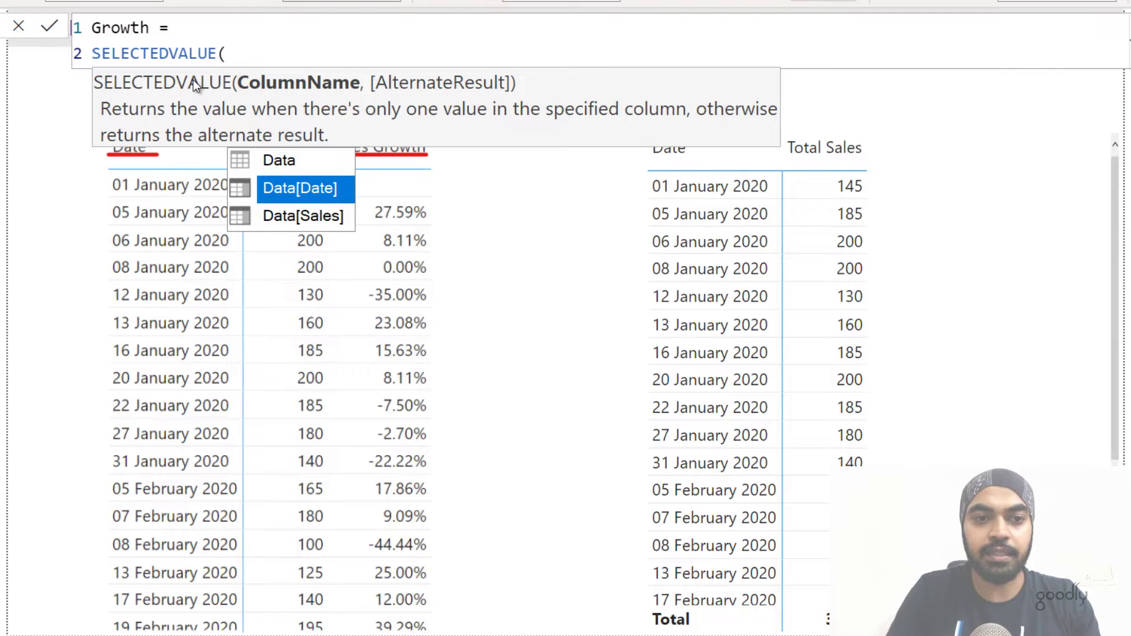
pyautogui.press('Tab')
pyautogui.write(')')
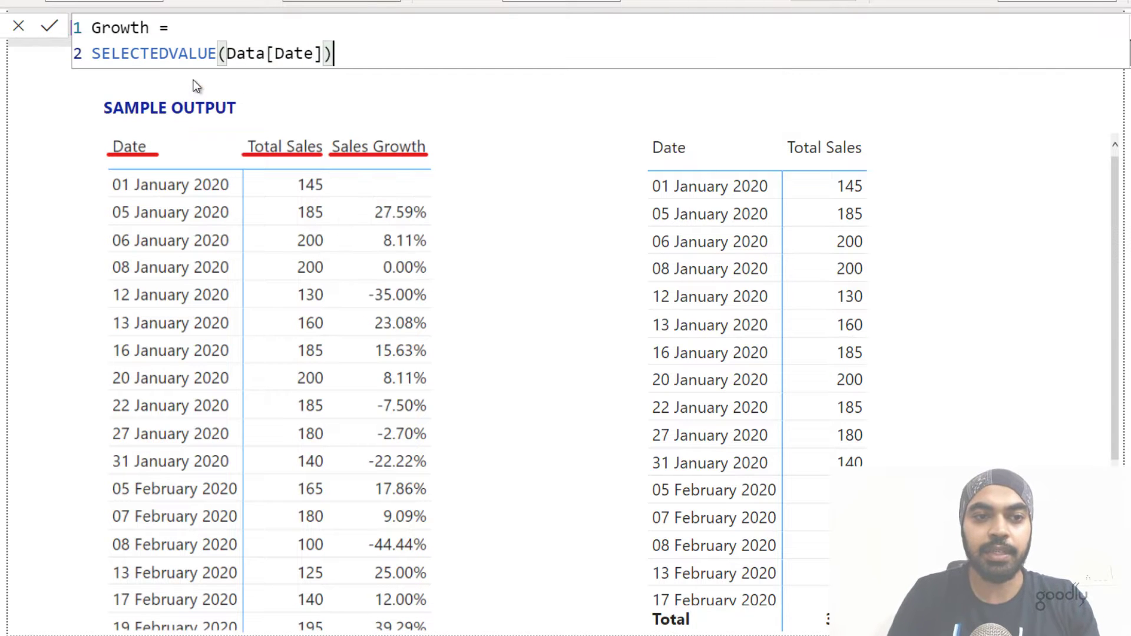
pyautogui.press('BackSpace')
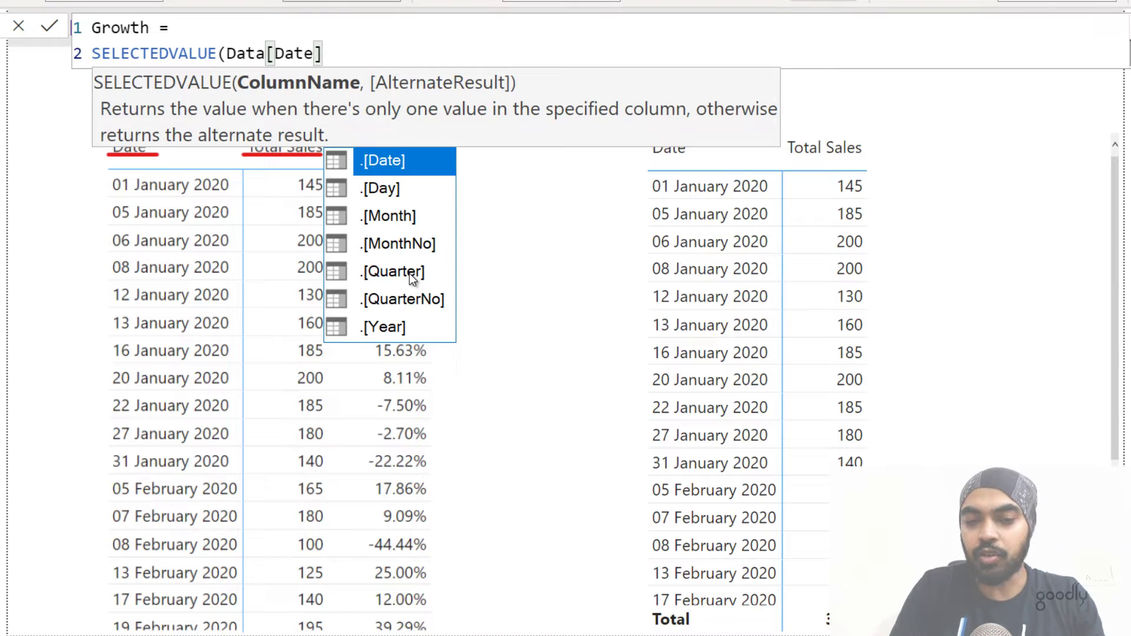
pyautogui.write(')')
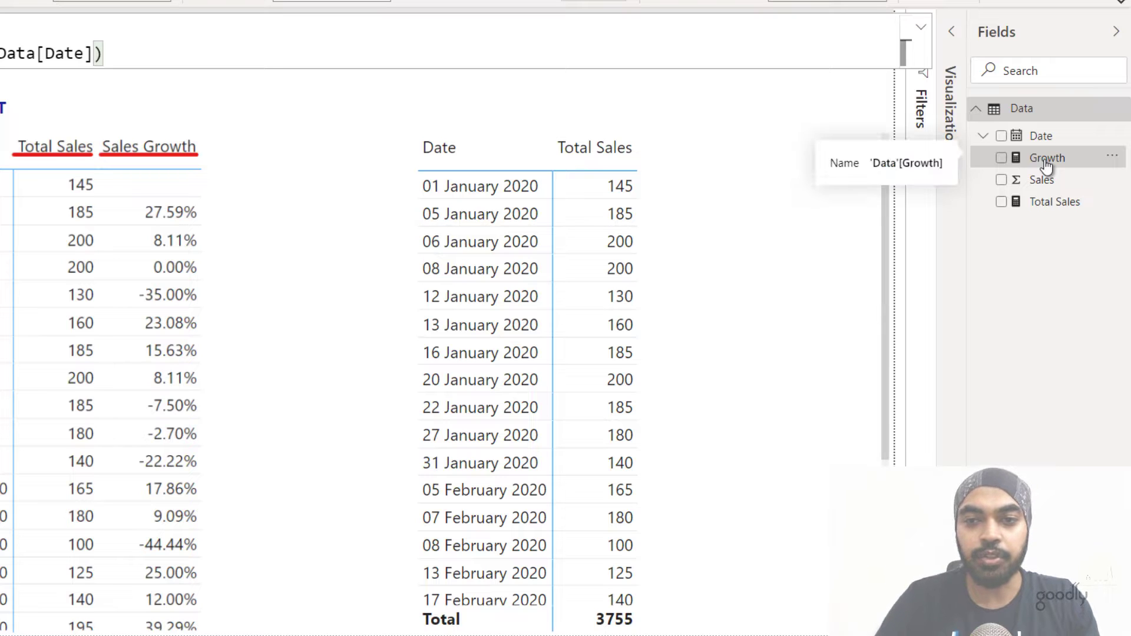
pyautogui.moveTo(1042, 167); pyautogui.dragTo(744, 241)
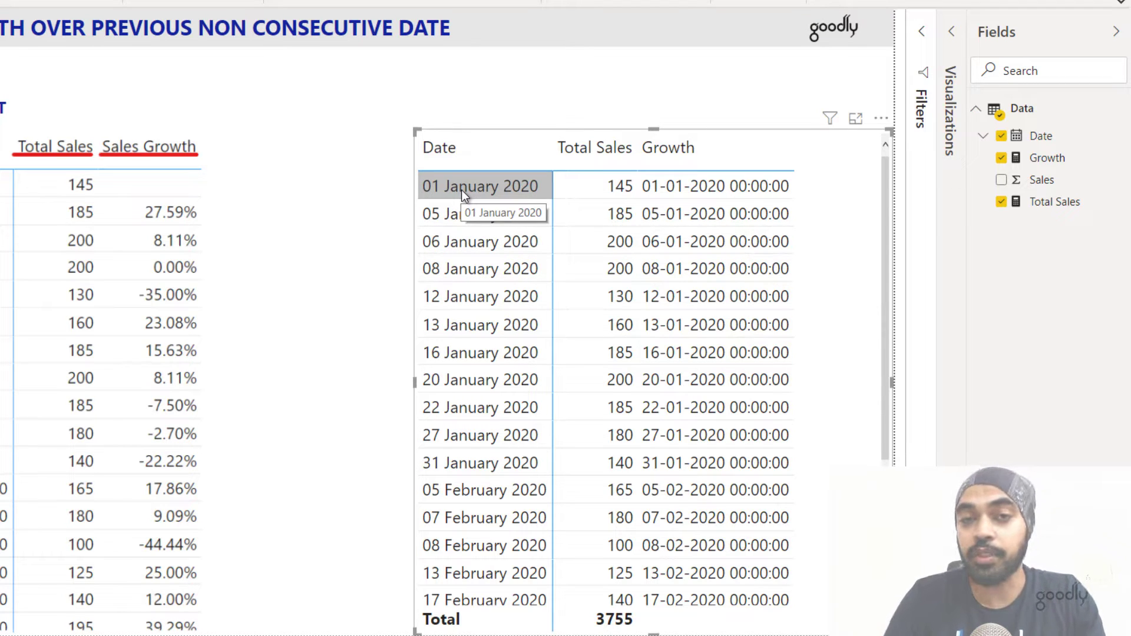
# Step: Reopen the Growth formula for editing right after 'Growth ='
pyautogui.click(1047, 159)
pyautogui.click(272, 88)
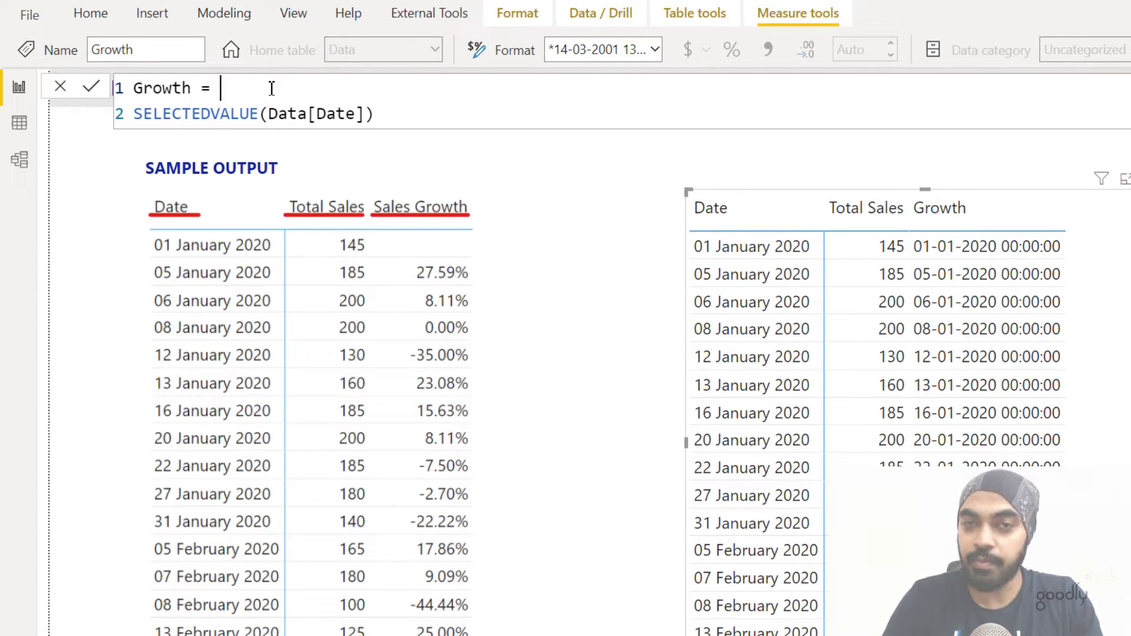
# Step: Wrap the formula in FILTER with ALL(Data[Date]) as its table argument
pyautogui.hotkey('shift', 'Return')
pyautogui.write('fil')
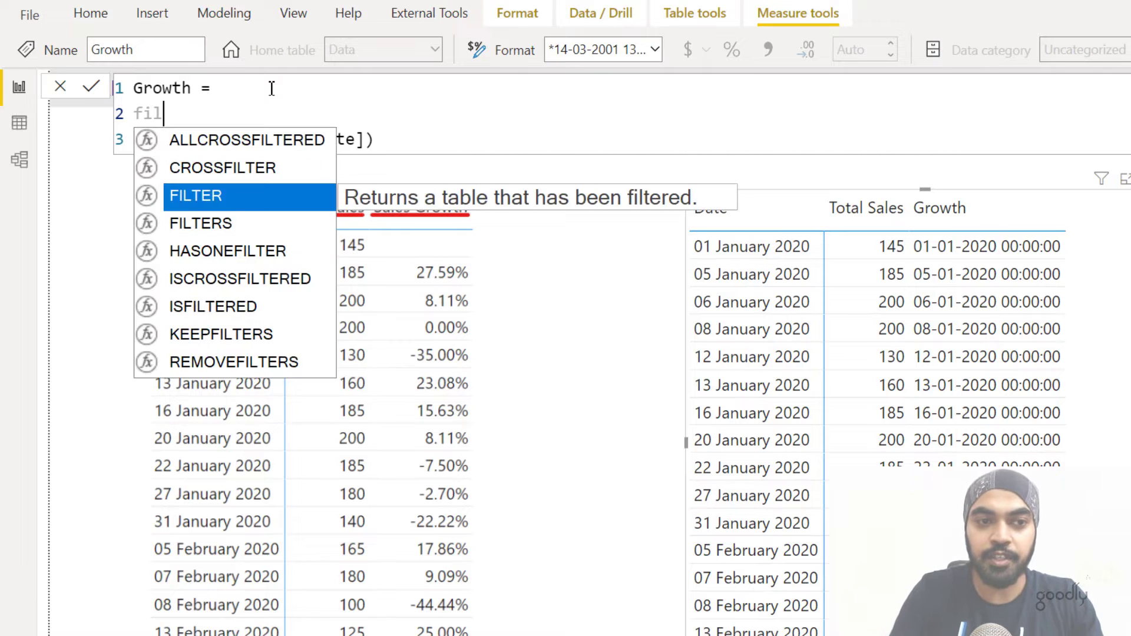
pyautogui.press('Tab')
pyautogui.hotkey('shift', 'Return')
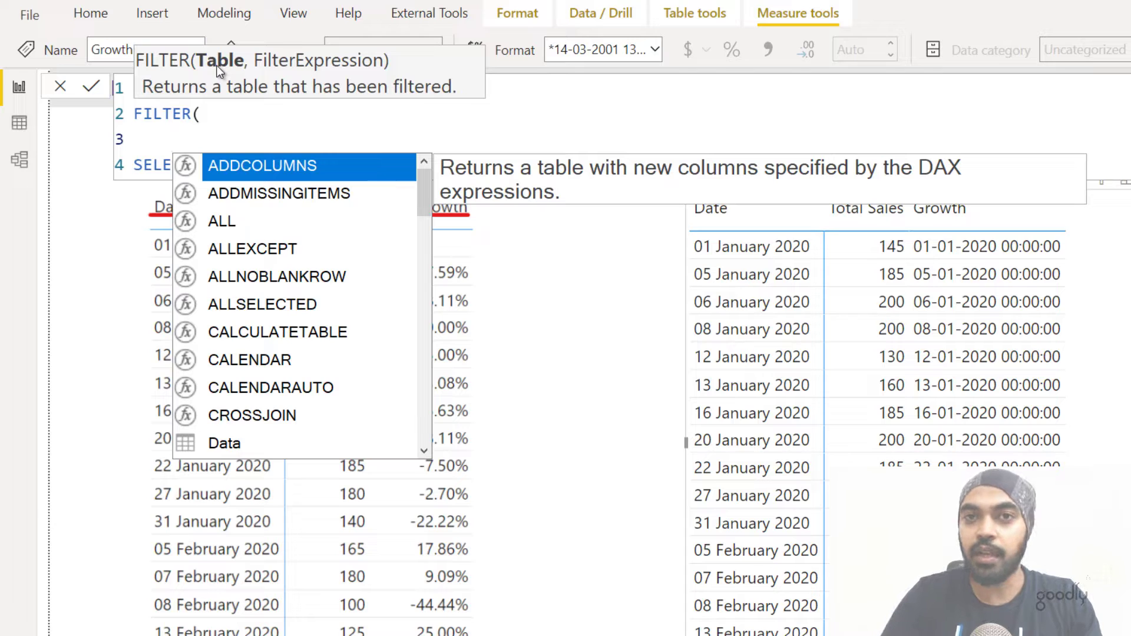
pyautogui.write('a')
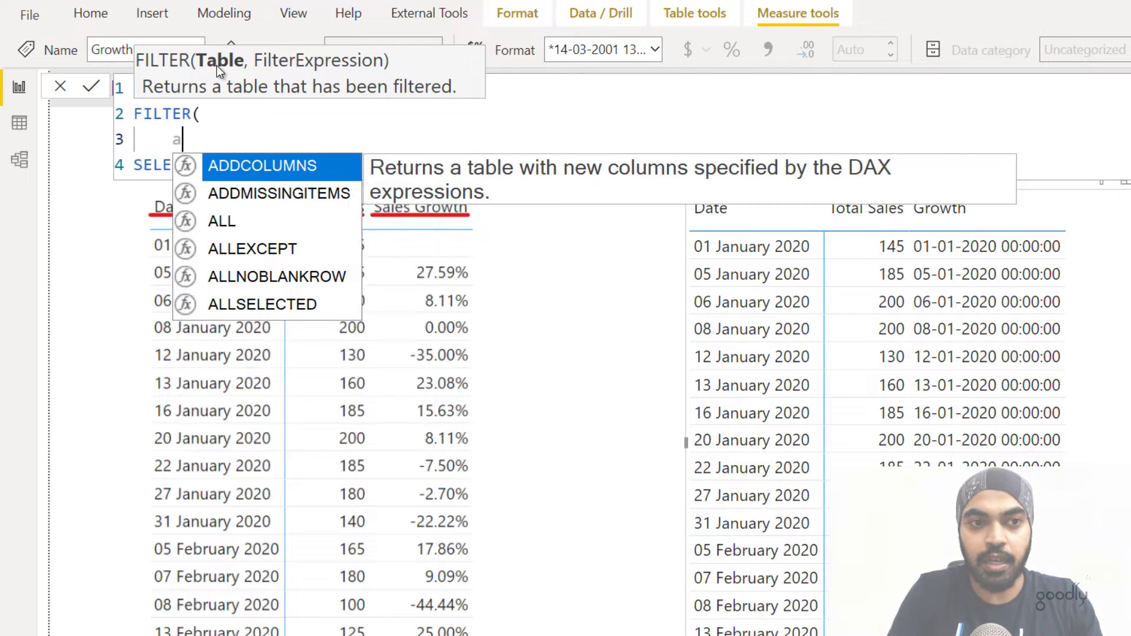
pyautogui.write('l')
pyautogui.press('Tab')
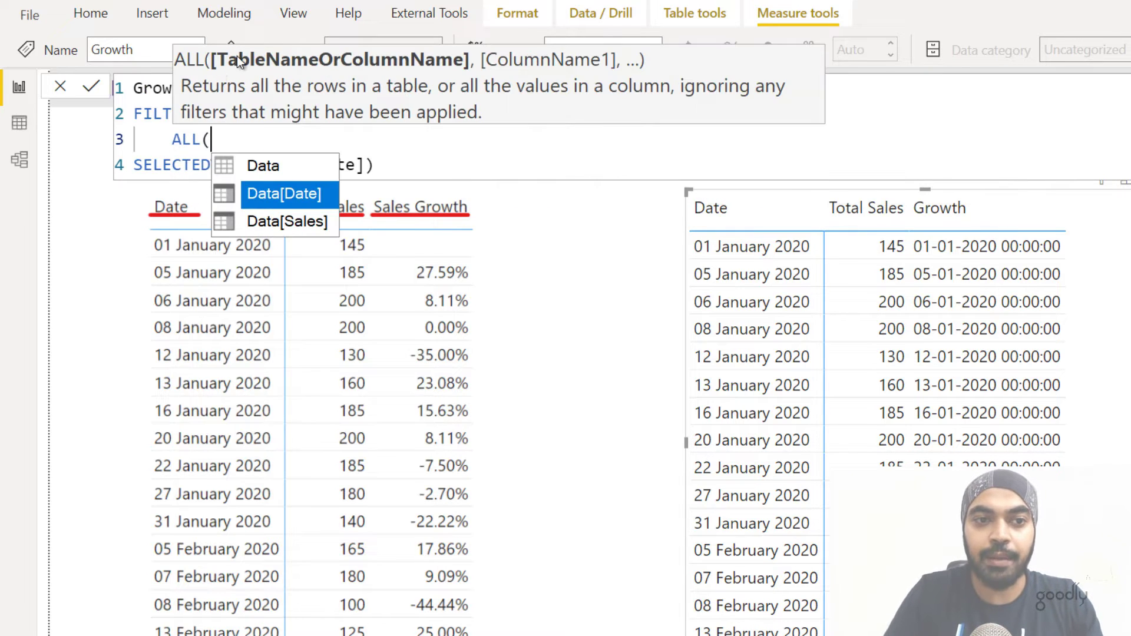
pyautogui.click(312, 199)
pyautogui.write(')')
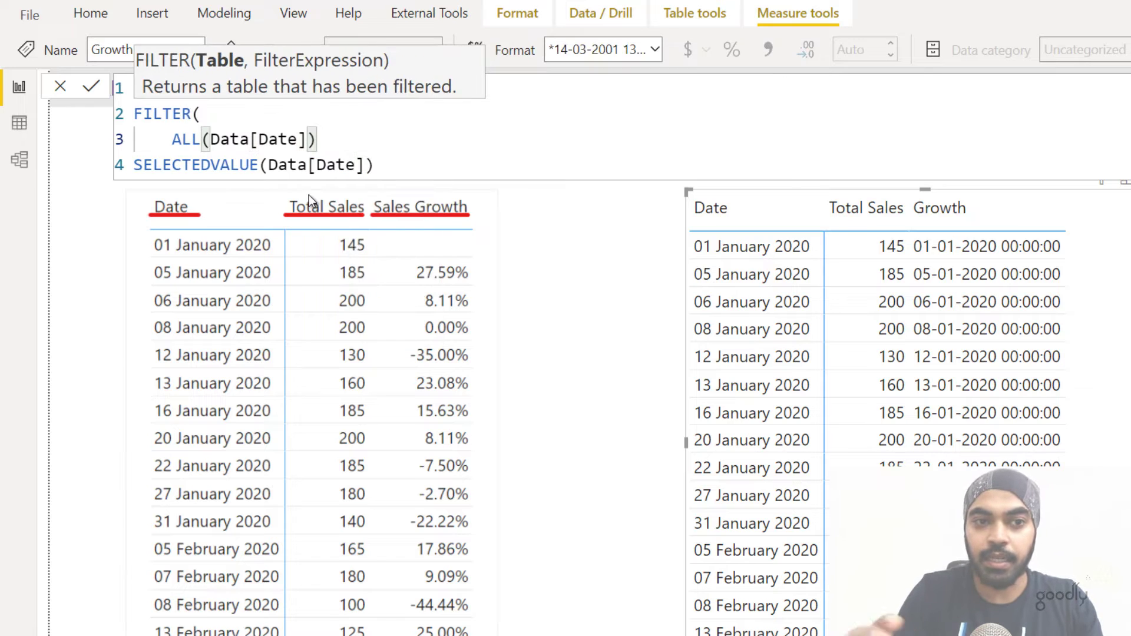
pyautogui.write(',')
pyautogui.press('Right')
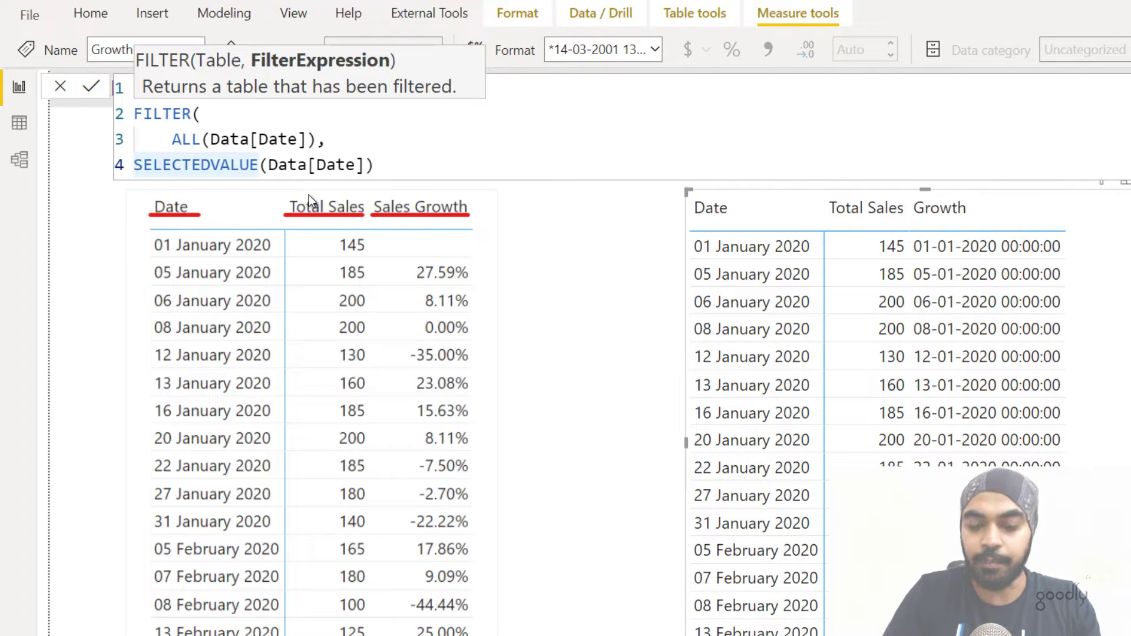
pyautogui.press('Tab')
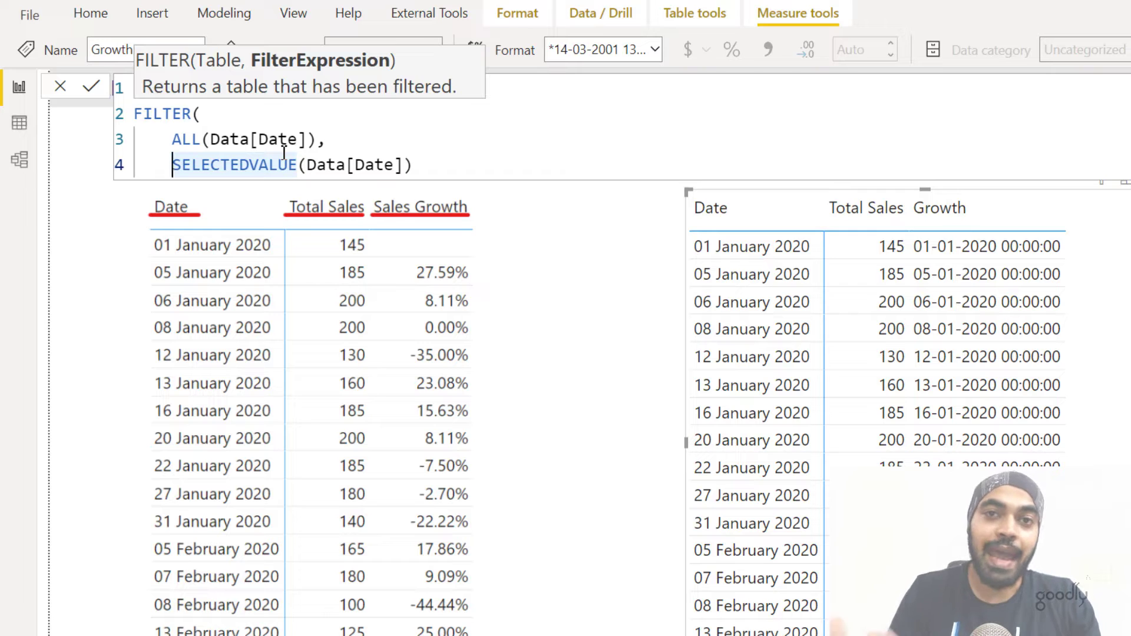
# Step: Add the condition Data[Date] < SELECTEDVALUE(Data[Date]), close FILTER and commit
pyautogui.write('date')
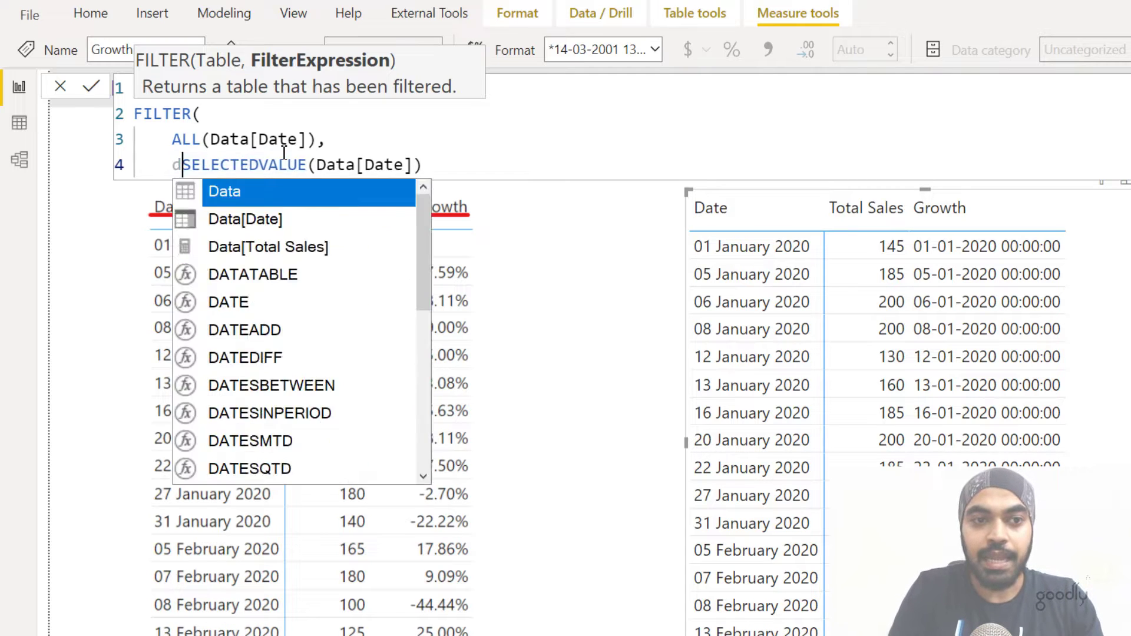
pyautogui.press('Up')
pyautogui.press('Tab')
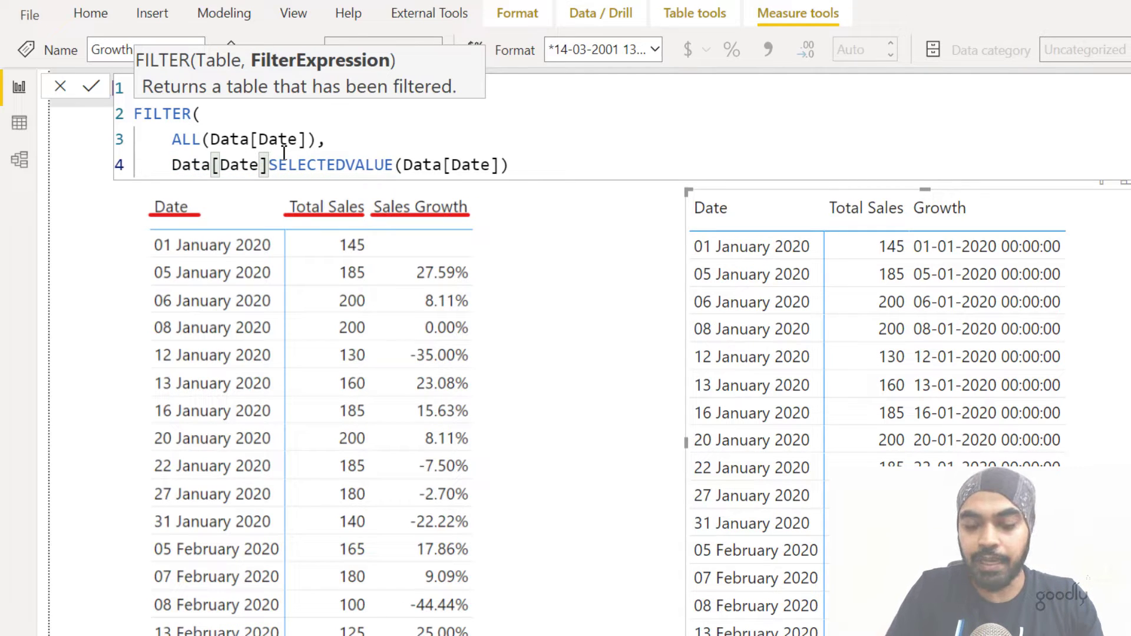
pyautogui.write('<')
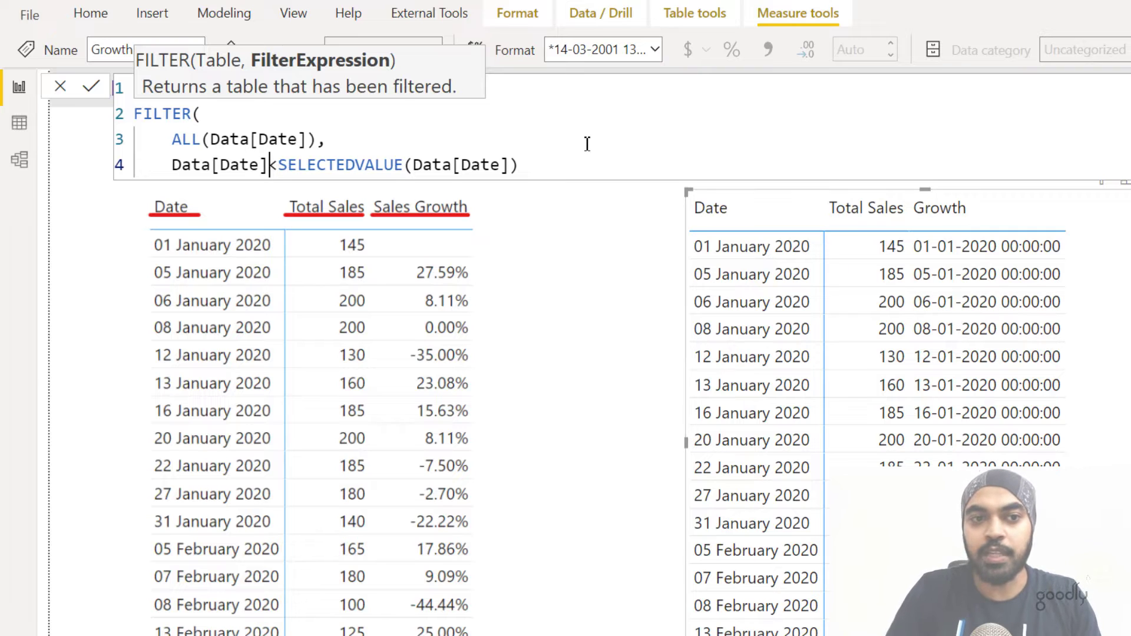
pyautogui.press('Right')
pyautogui.press('Right')
pyautogui.press('Right')
pyautogui.press('Right')
pyautogui.press('Right')
pyautogui.press('Right')
pyautogui.press('Right')
pyautogui.press('Right')
pyautogui.press('Right')
pyautogui.press('Right')
pyautogui.press('Right')
pyautogui.press('Right')
pyautogui.press('Right')
pyautogui.press('Right')
pyautogui.press('Right')
pyautogui.press('Right')
pyautogui.press('Right')
pyautogui.press('Right')
pyautogui.press('Right')
pyautogui.press('Right')
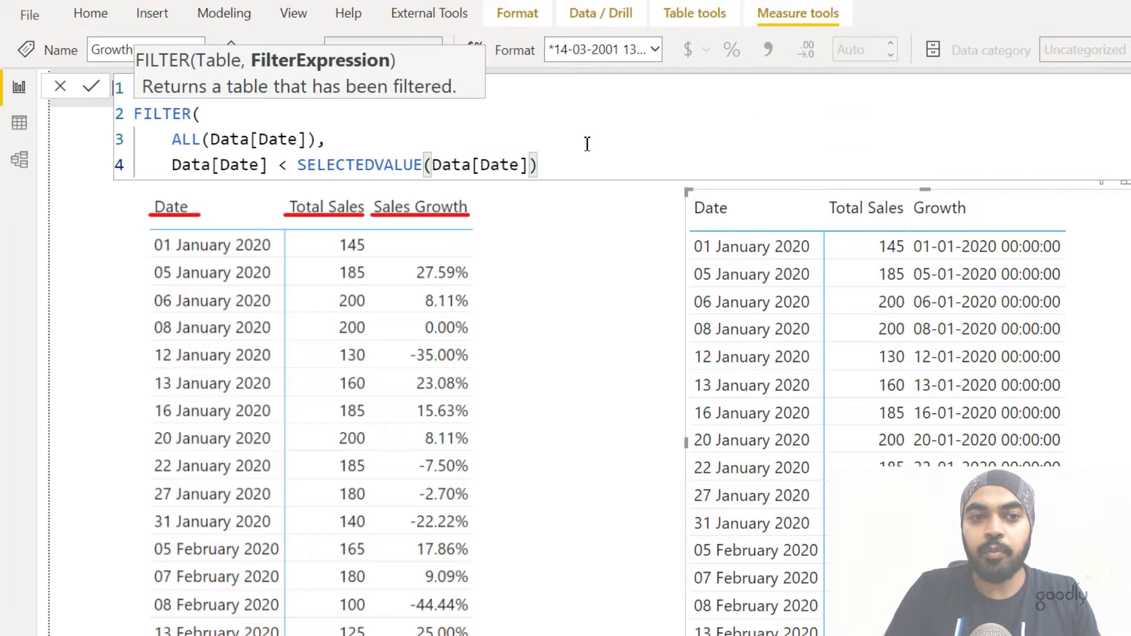
pyautogui.press('Return')
pyautogui.write(')')
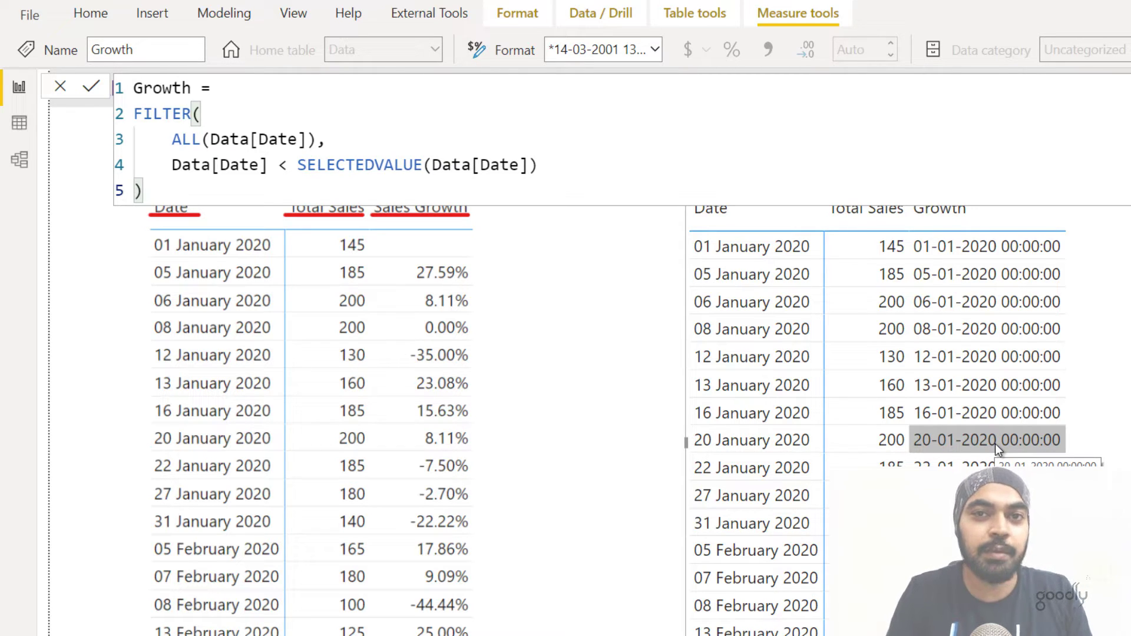
pyautogui.press('Up')
pyautogui.press('Up')
pyautogui.press('Up')
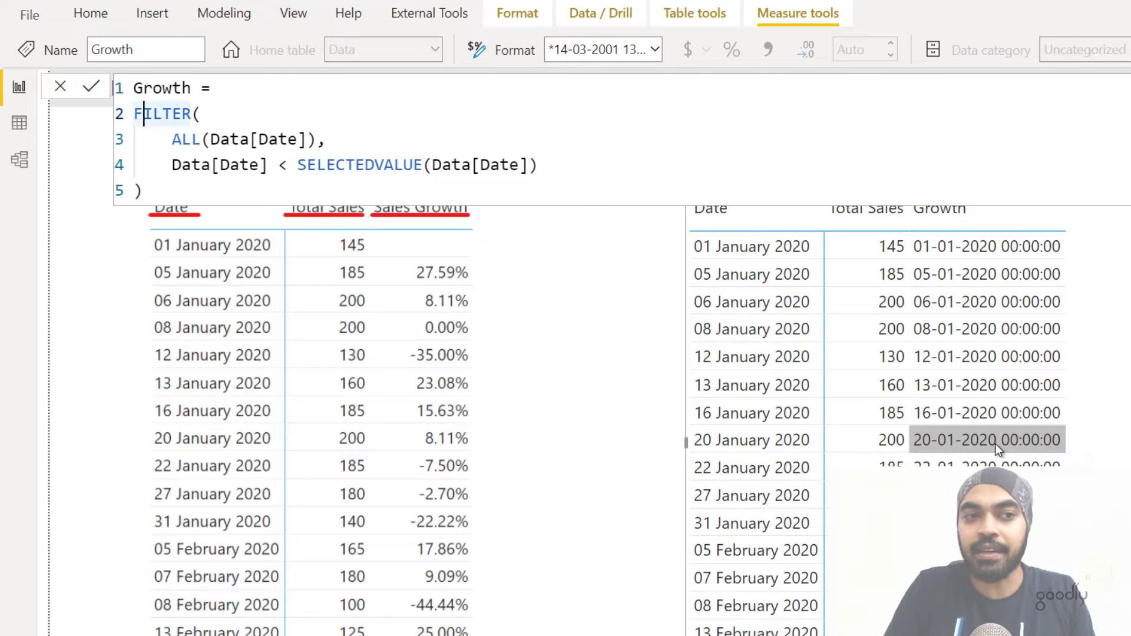
pyautogui.press('Home')
pyautogui.press('Return')
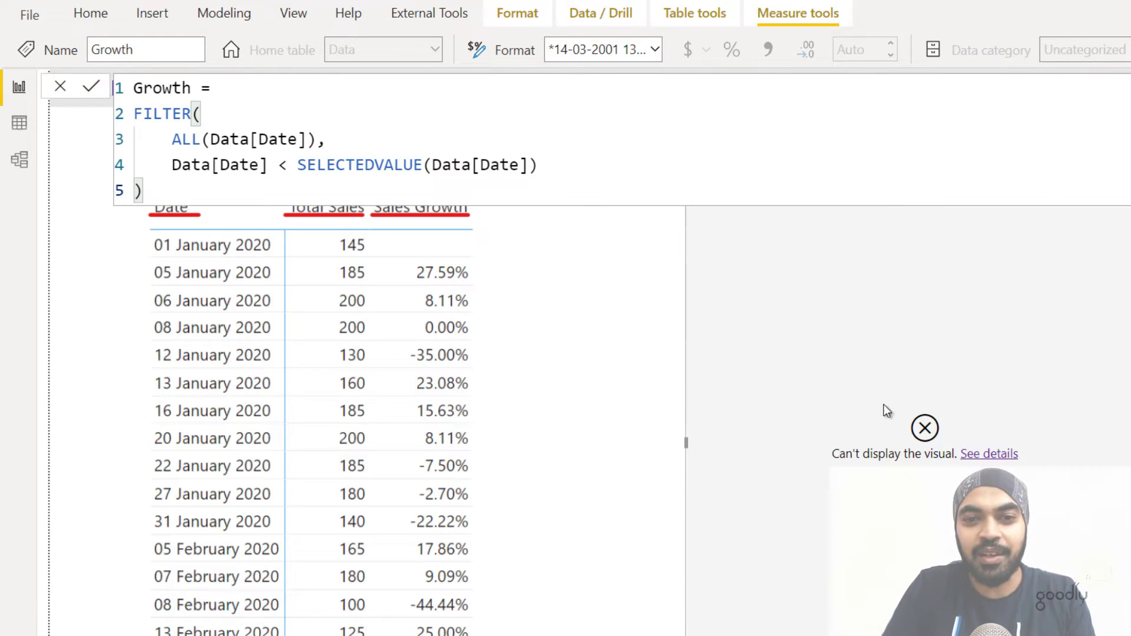
# Step: Wrap the FILTER expression in COUNTROWS
pyautogui.click(139, 115)
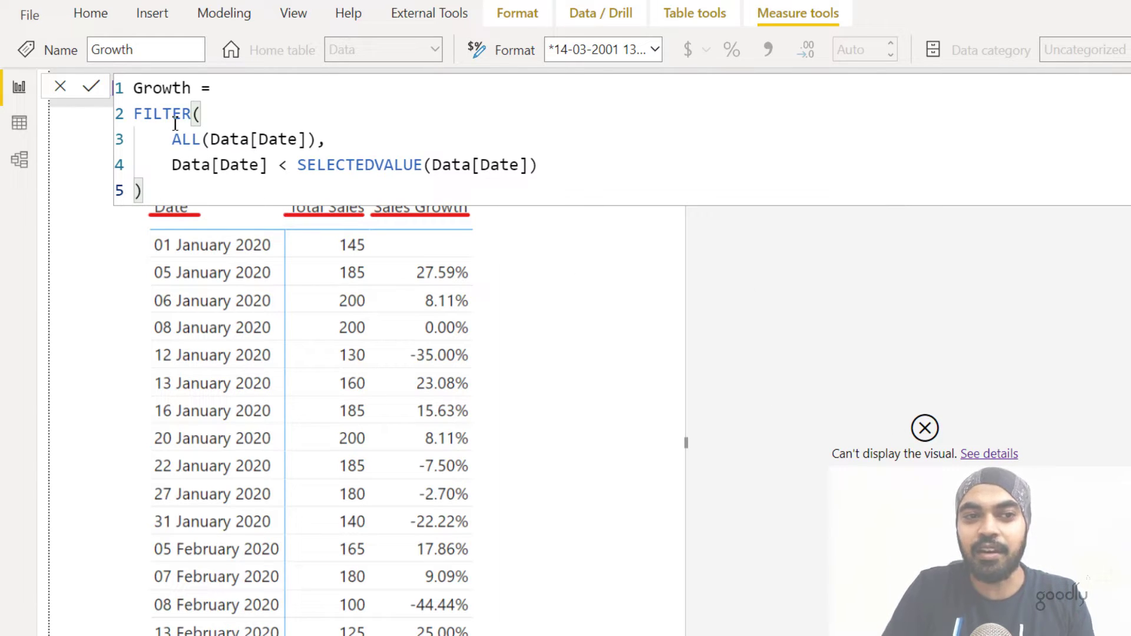
pyautogui.write('coun')
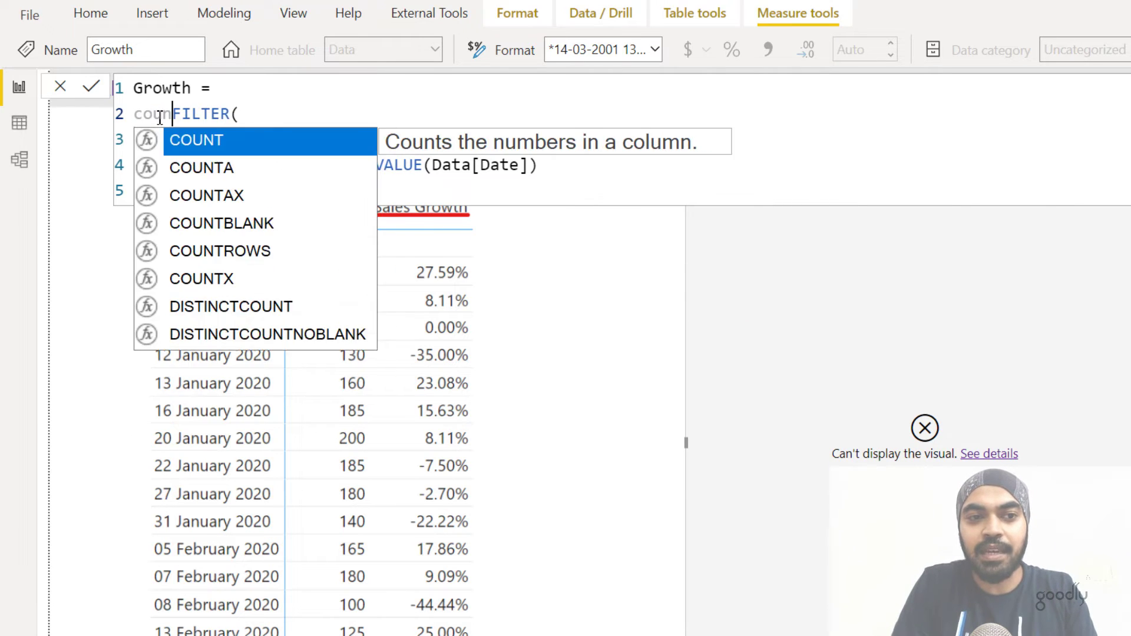
pyautogui.write('t')
pyautogui.press('Down')
pyautogui.press('Down')
pyautogui.press('Down')
pyautogui.press('Down')
pyautogui.press('Tab')
pyautogui.hotkey('shift', 'Return')
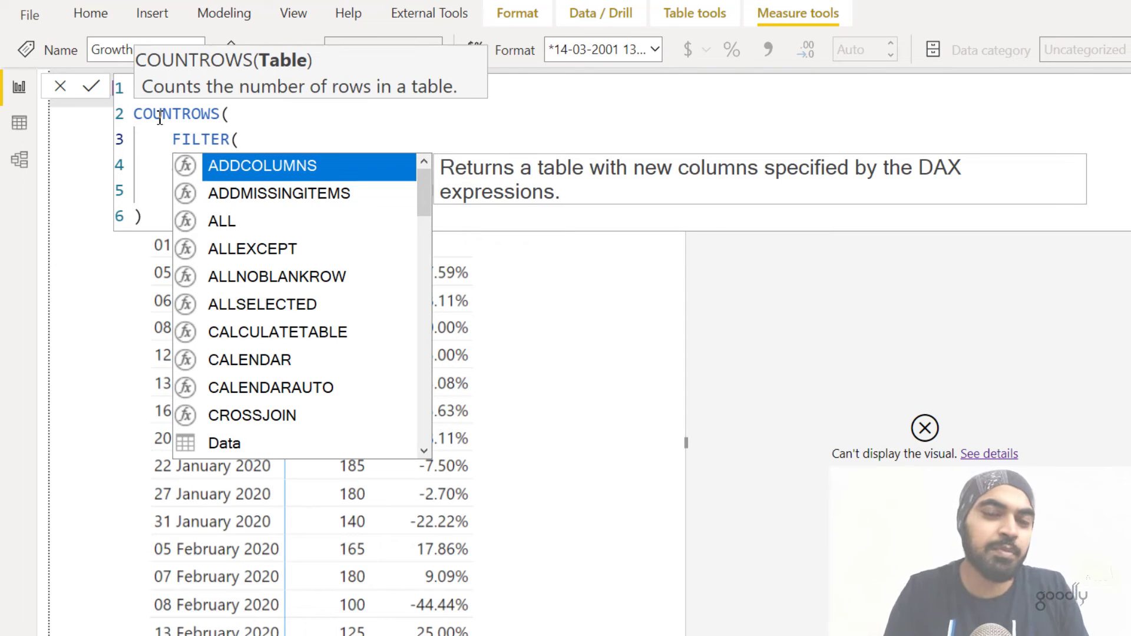
pyautogui.press('Escape')
# Step: Indent FILTER's arguments, close COUNTROWS, and commit the measure
pyautogui.press('Down')
pyautogui.hotkey('shift', 'Down')
pyautogui.hotkey('shift', 'Down')
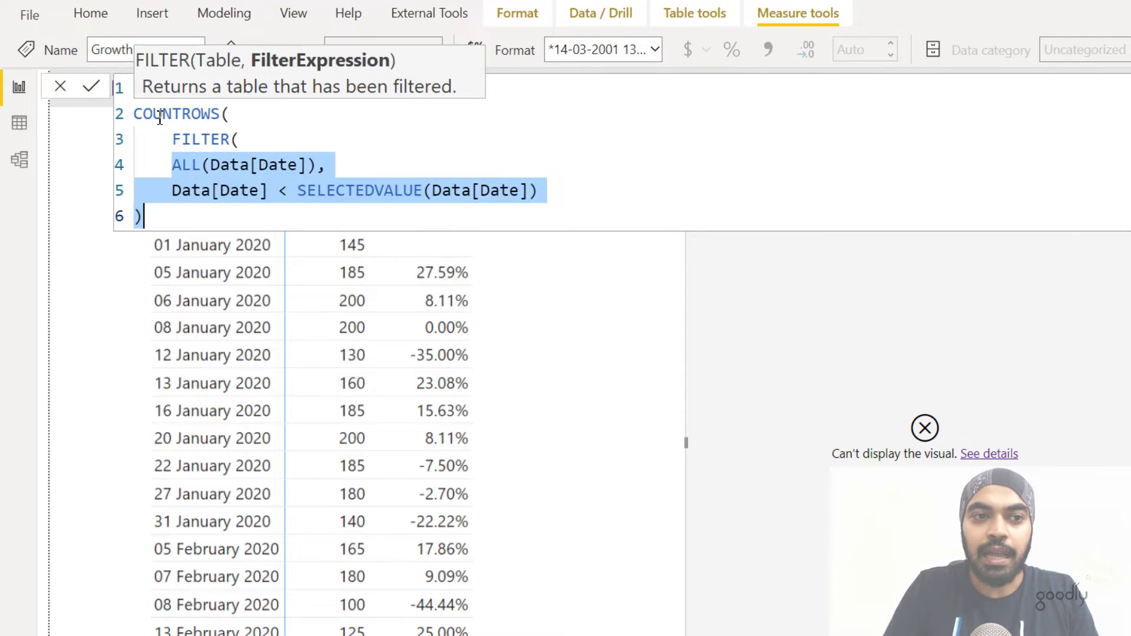
pyautogui.press('Tab')
pyautogui.press('Tab')
pyautogui.press('End')
pyautogui.press('Return')
pyautogui.press('BackSpace')
pyautogui.write(')')
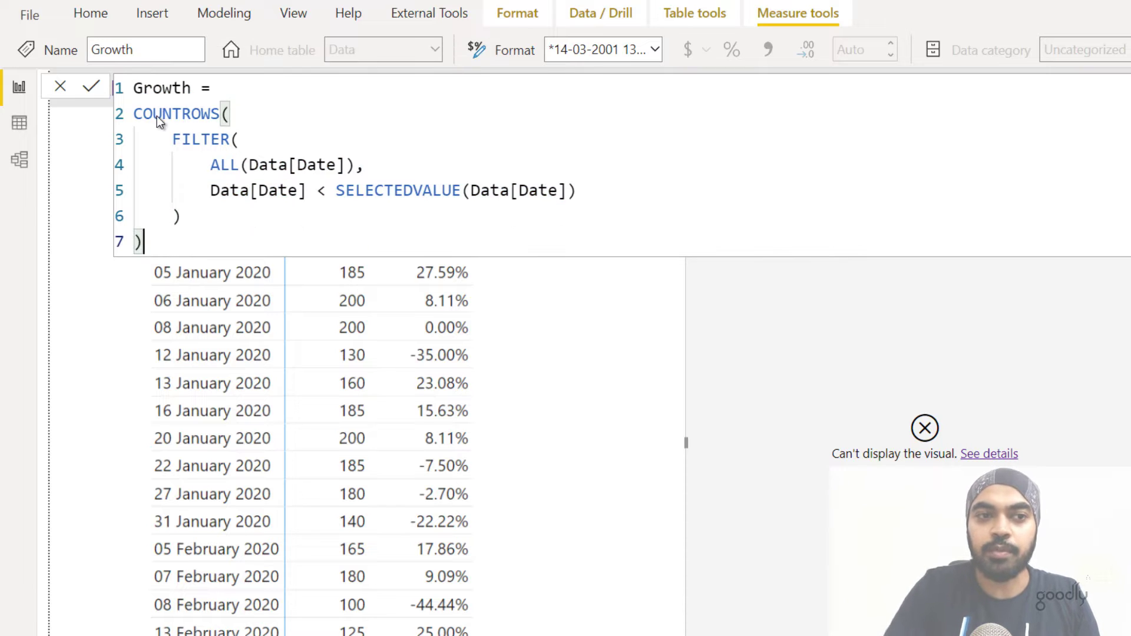
pyautogui.press('Return')
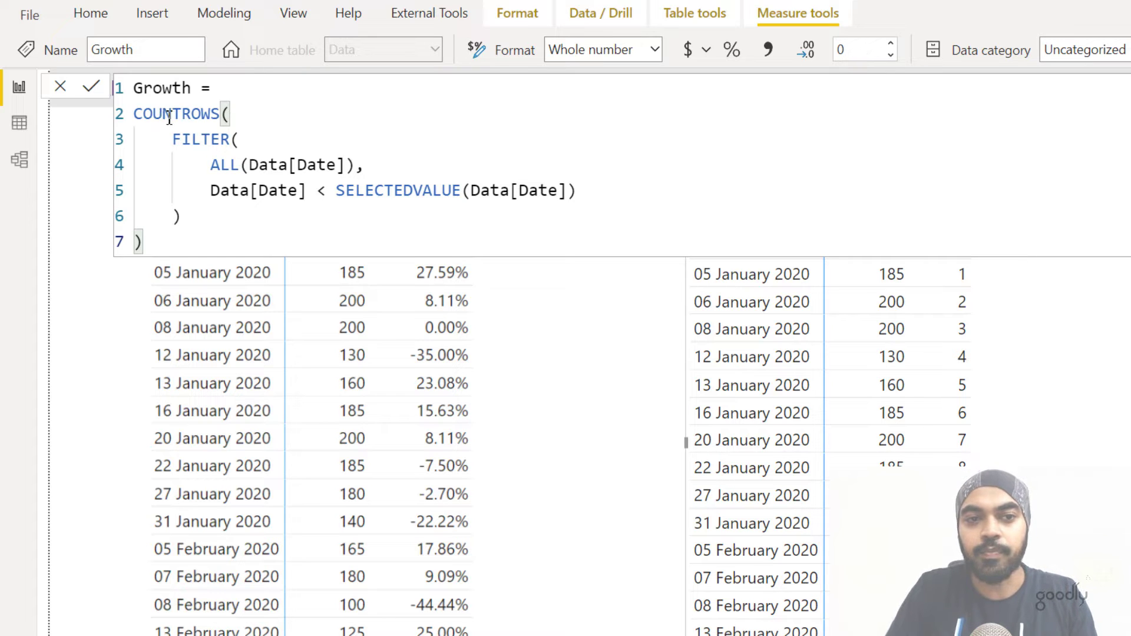
pyautogui.click(1095, 342)
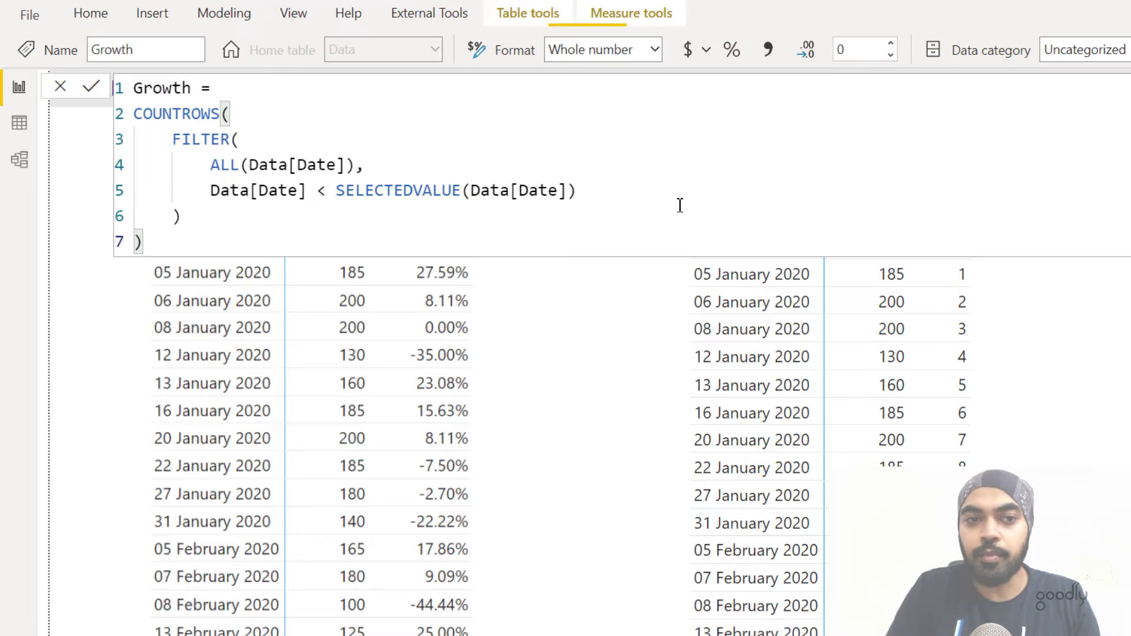
# Step: Replace COUNTROWS with MAXX and add Data[Date] as its expression
pyautogui.doubleClick(158, 113)
pyautogui.write('maxx')
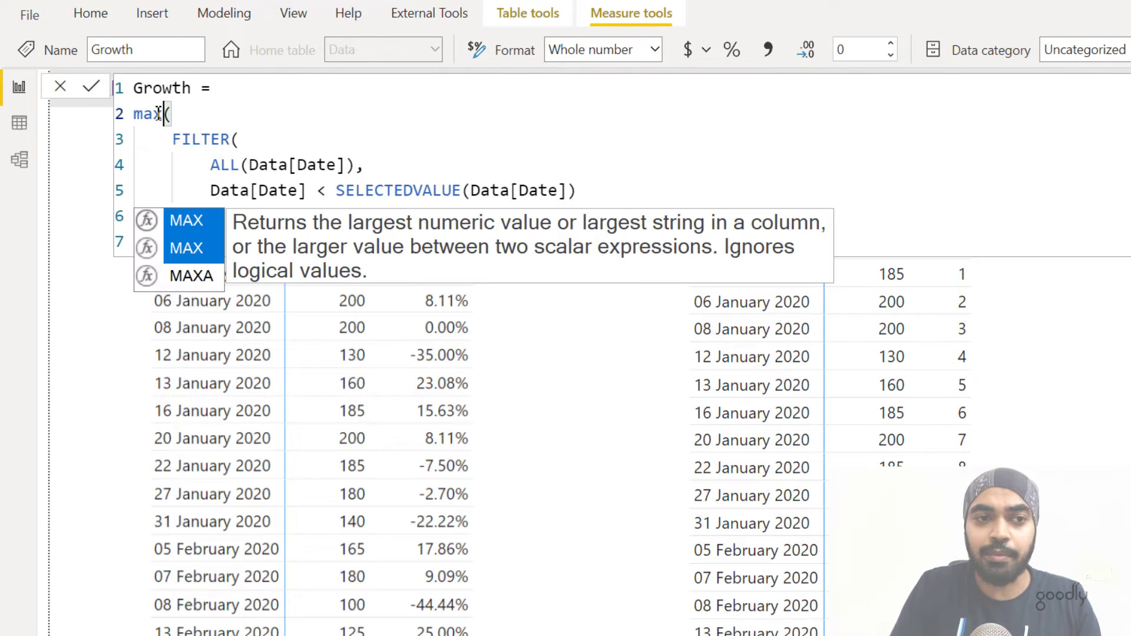
pyautogui.press('Tab')
pyautogui.press('Down')
pyautogui.press('Down')
pyautogui.press('Down')
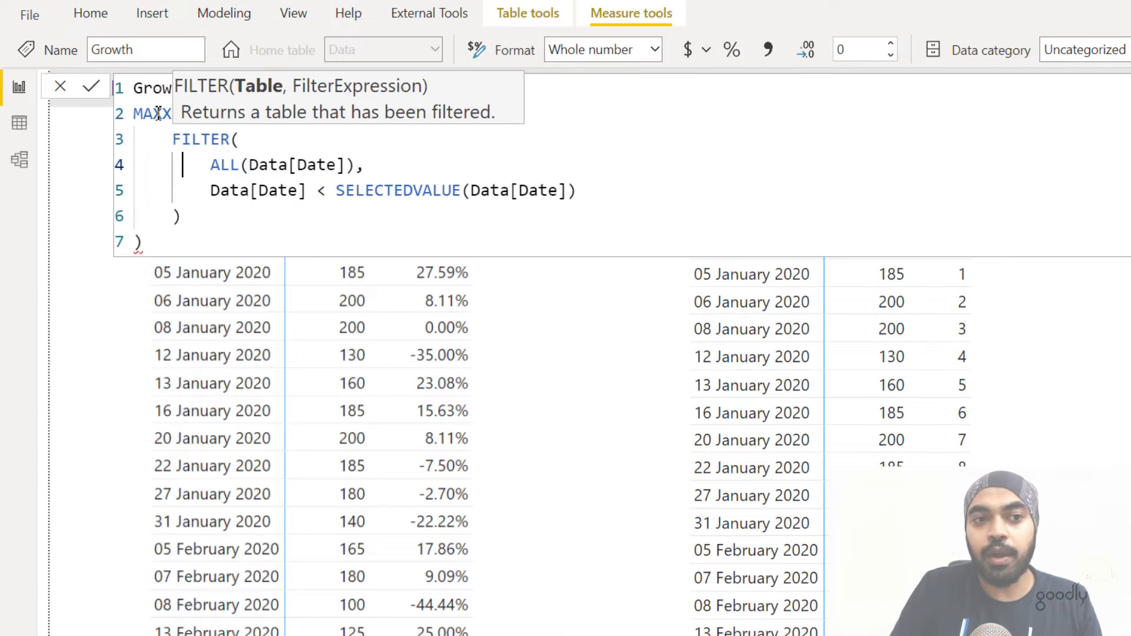
pyautogui.click(202, 212)
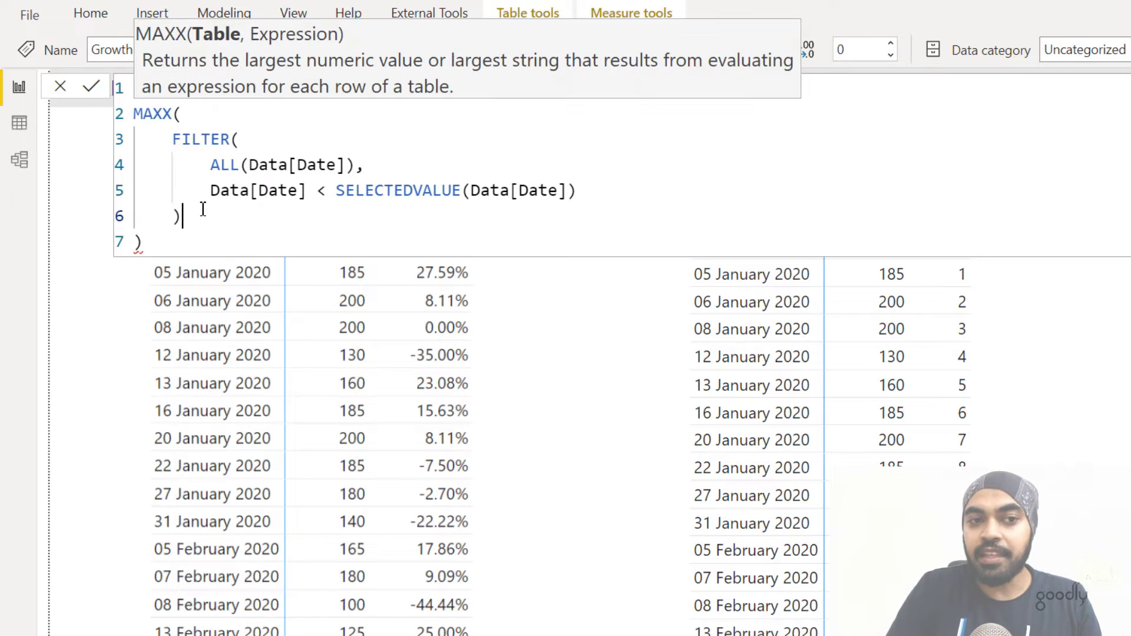
pyautogui.write(',')
pyautogui.press('Return')
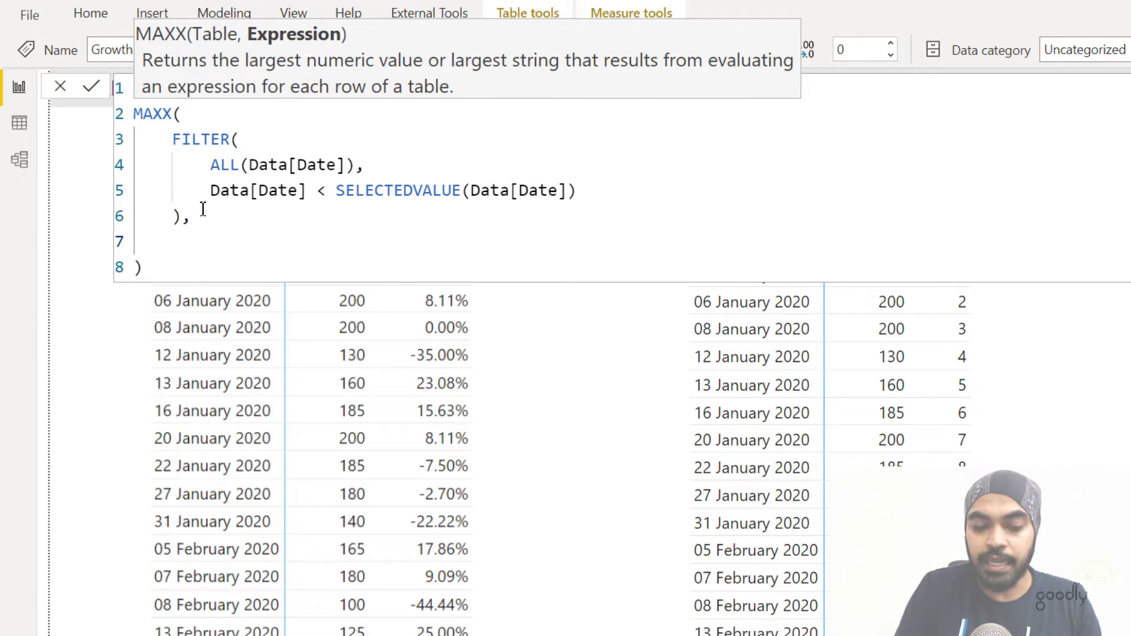
pyautogui.write('Data[Date]')
pyautogui.press('Down')
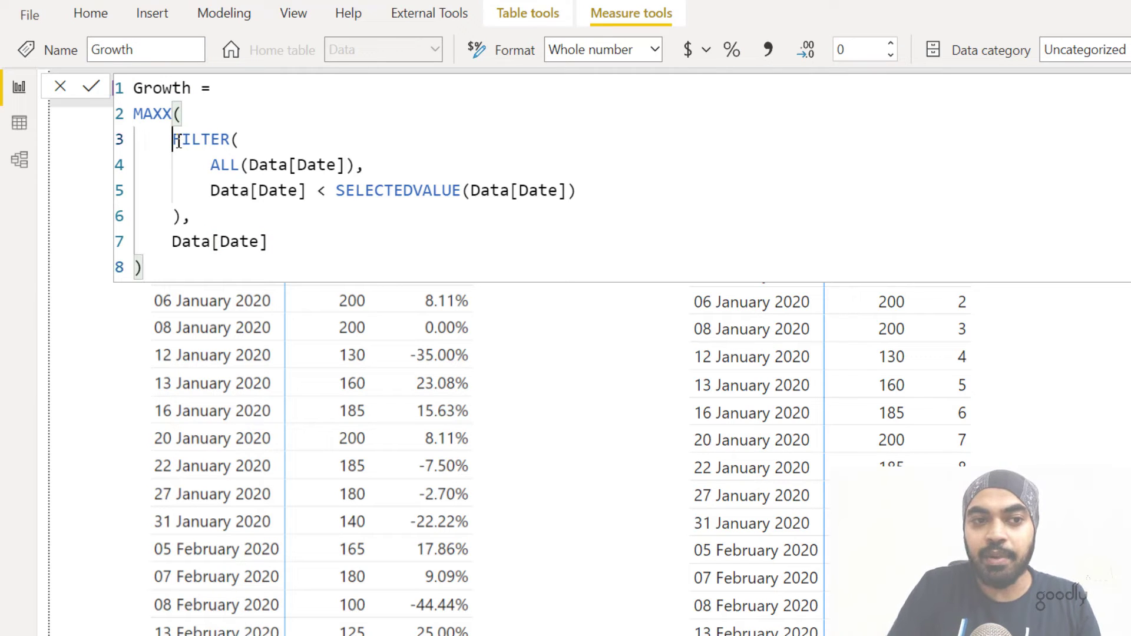
# Step: Commit the MAXX version so rows show previous dates, then reopen the formula
pyautogui.moveTo(173, 139); pyautogui.dragTo(183, 219)
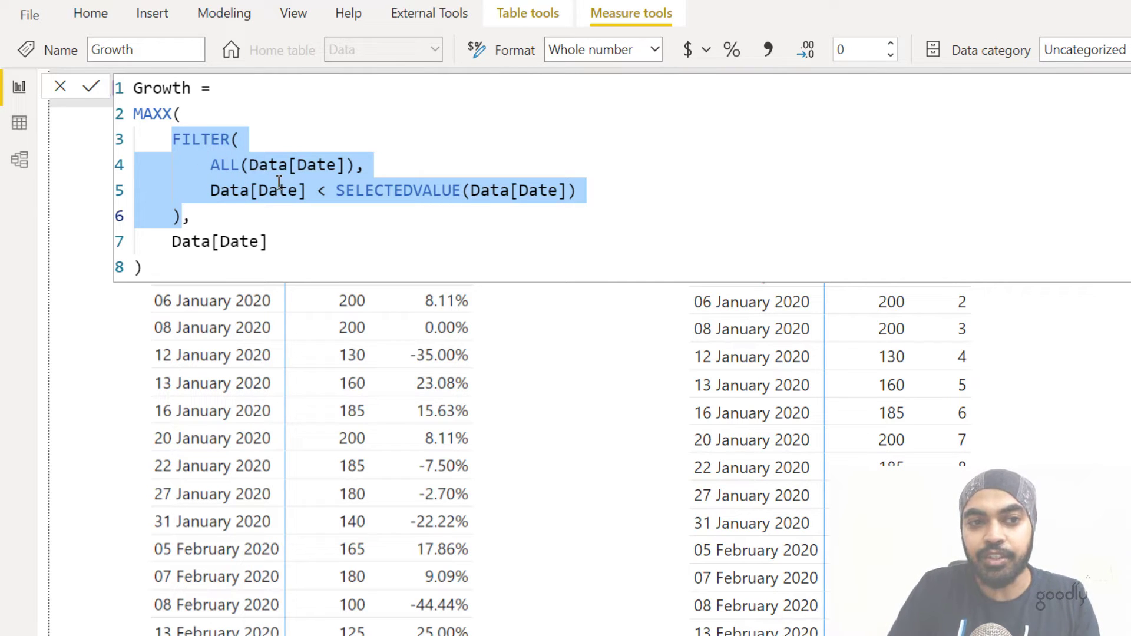
pyautogui.press('Return')
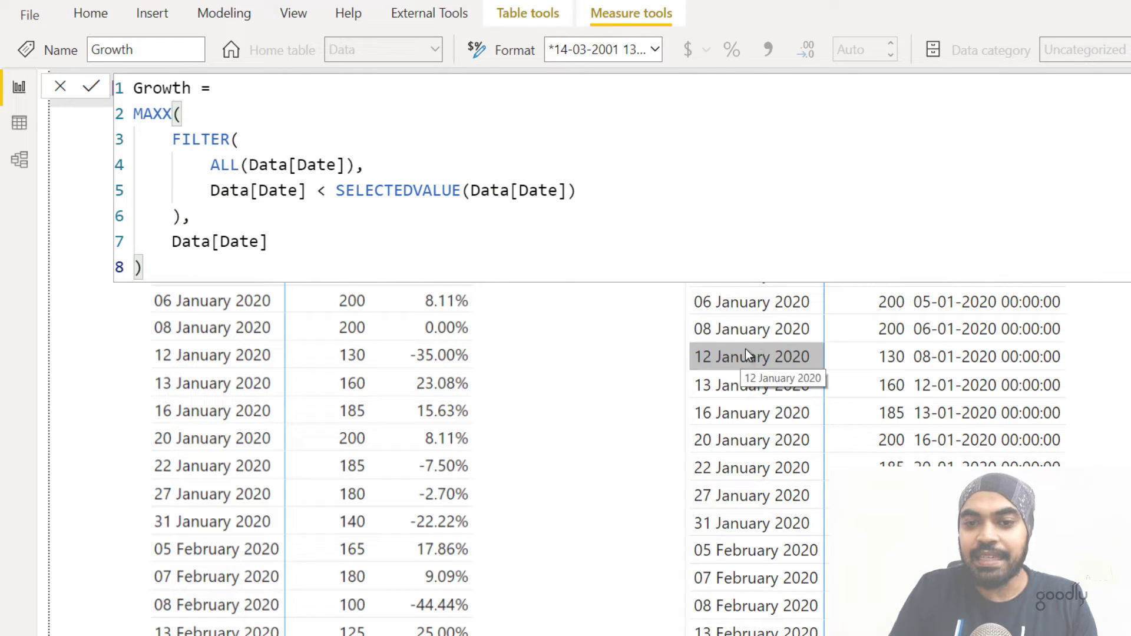
pyautogui.press('Escape')
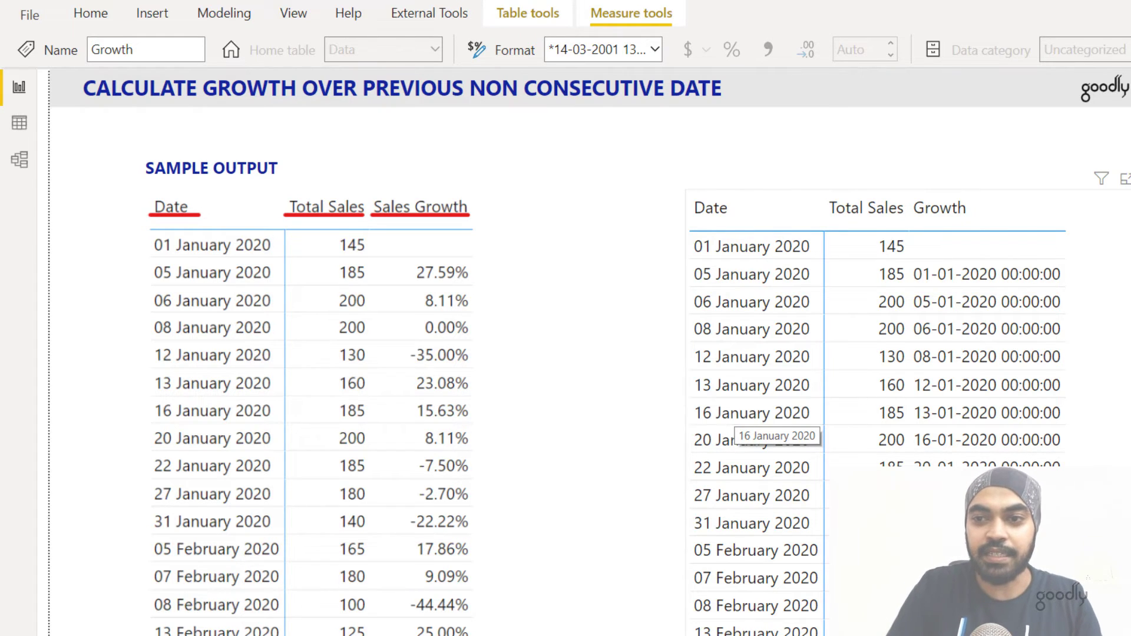
pyautogui.click(1050, 219)
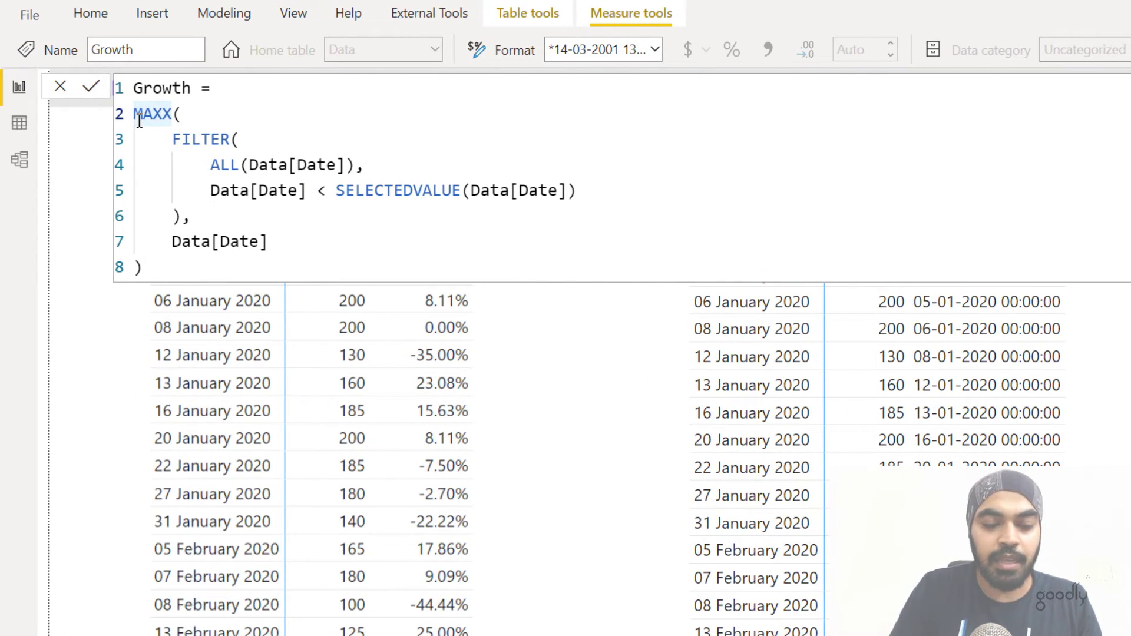
# Step: Assign the MAXX expression to VAR PrevDate, indented beneath it
pyautogui.write('VAR ')
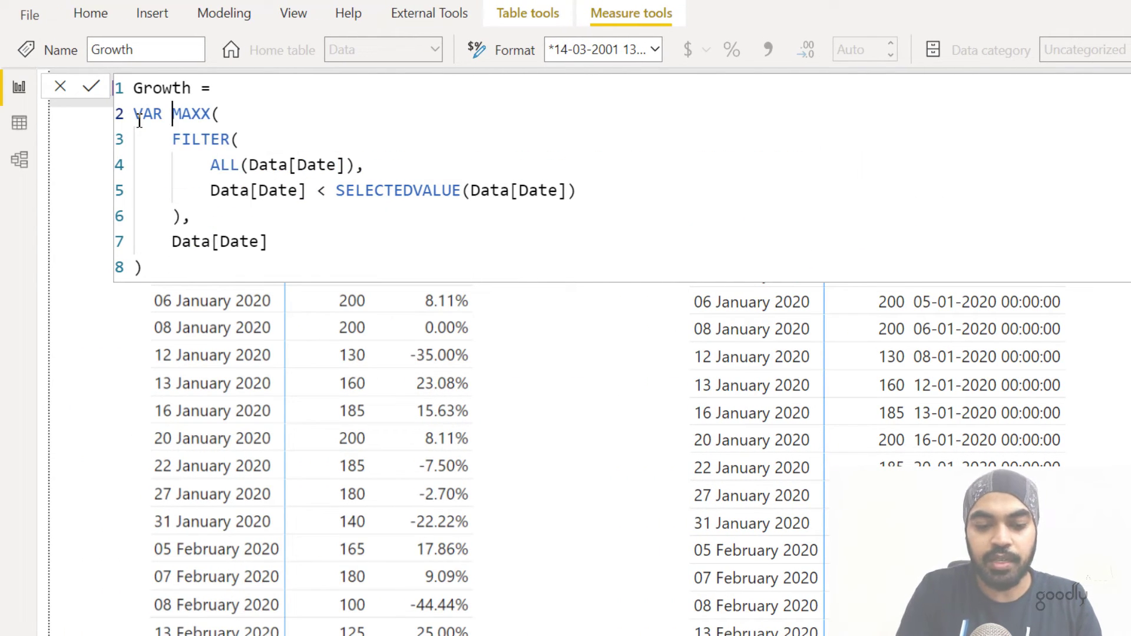
pyautogui.write('Prev')
pyautogui.write('Date =')
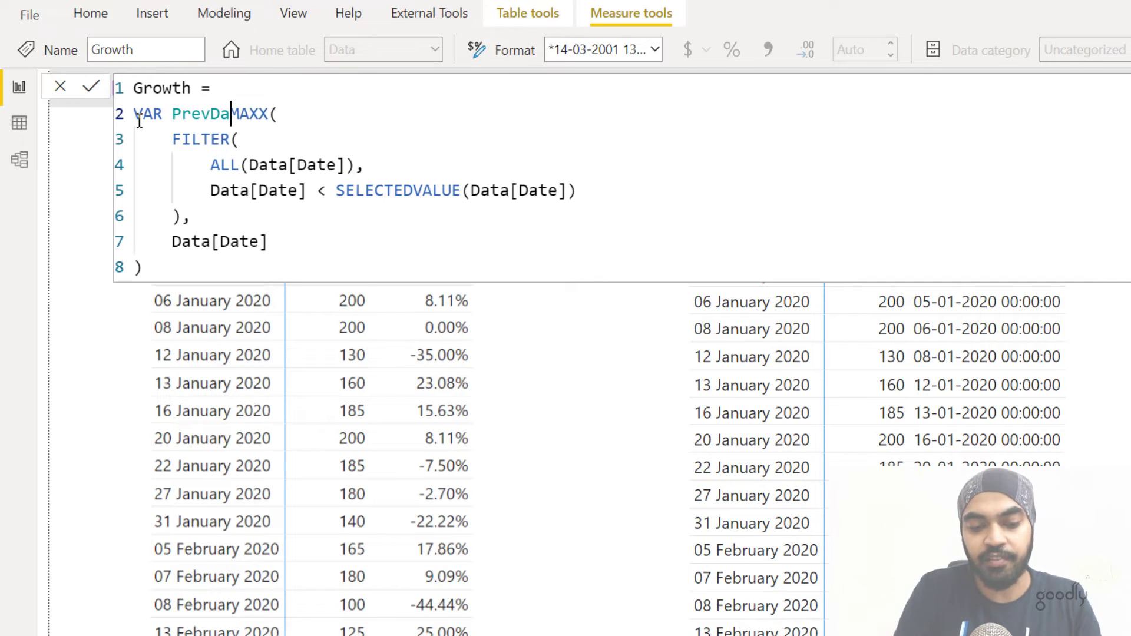
pyautogui.hotkey('shift', 'Return')
pyautogui.hotkey('shift', 'Down')
pyautogui.hotkey('shift', 'Down')
pyautogui.hotkey('shift', 'Down')
pyautogui.hotkey('shift', 'Down')
pyautogui.hotkey('shift', 'Down')
pyautogui.hotkey('shift', 'Down')
pyautogui.hotkey('shift', 'Down')
pyautogui.press('Tab')
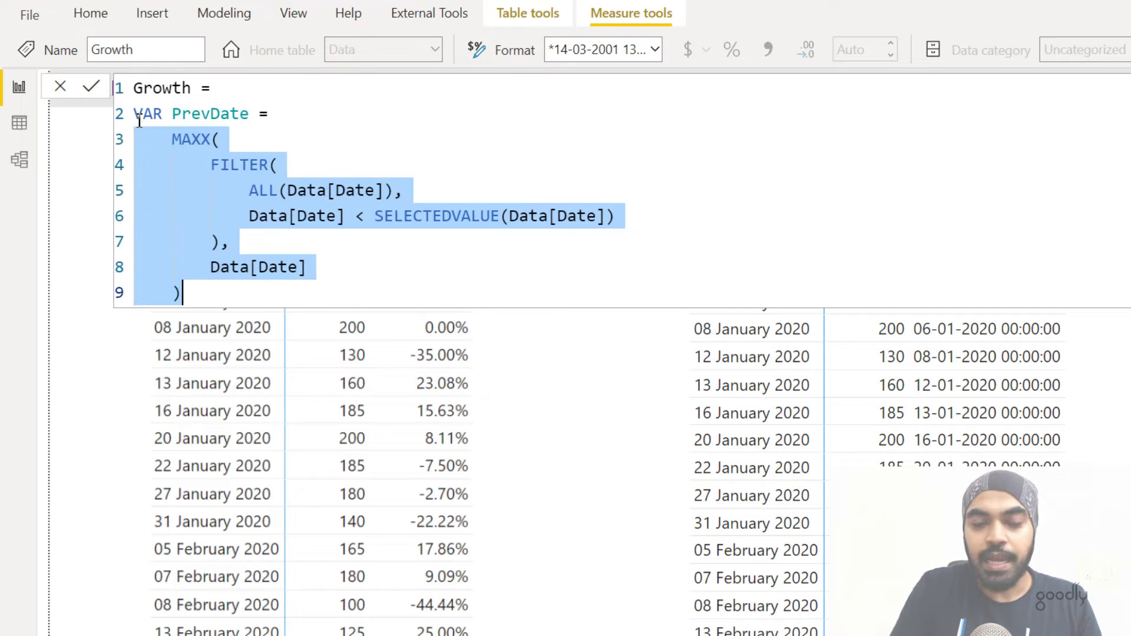
pyautogui.press('Right')
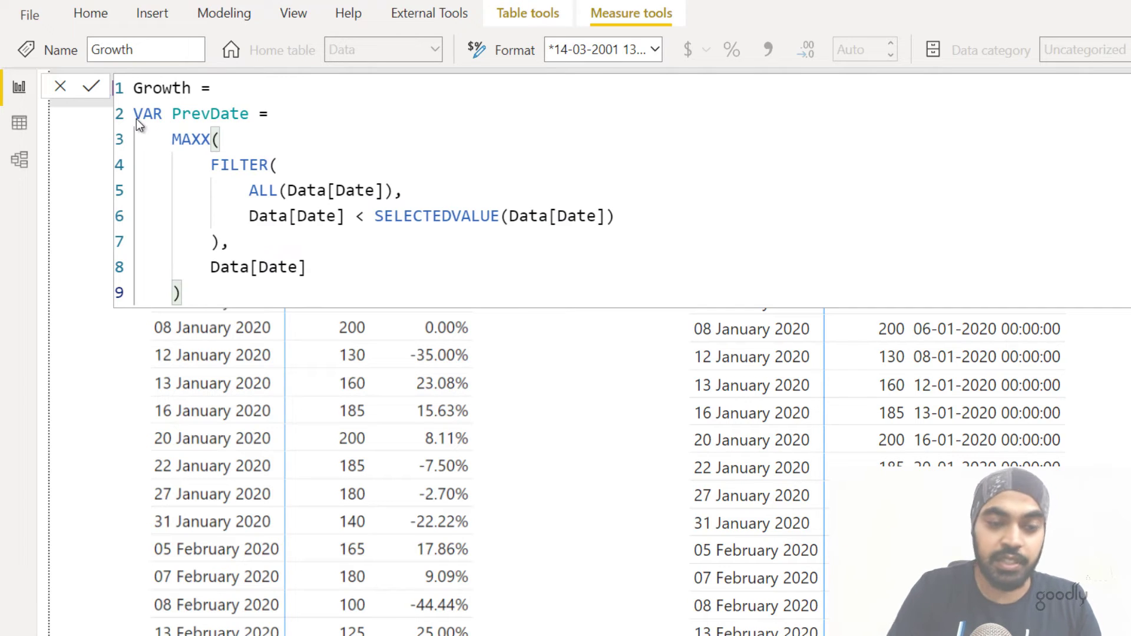
# Step: Add a second VAR computing CALCULATE([Total Sales], ...)
pyautogui.hotkey('shift', 'Return')
pyautogui.write('VAR PrevSales =')
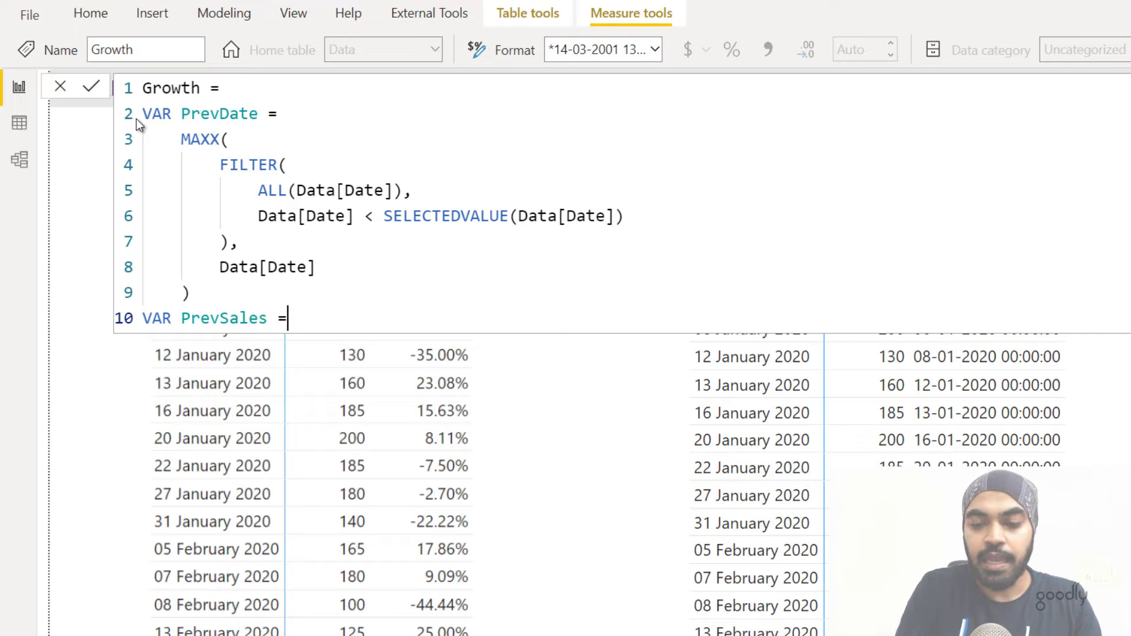
pyautogui.hotkey('shift', 'Return')
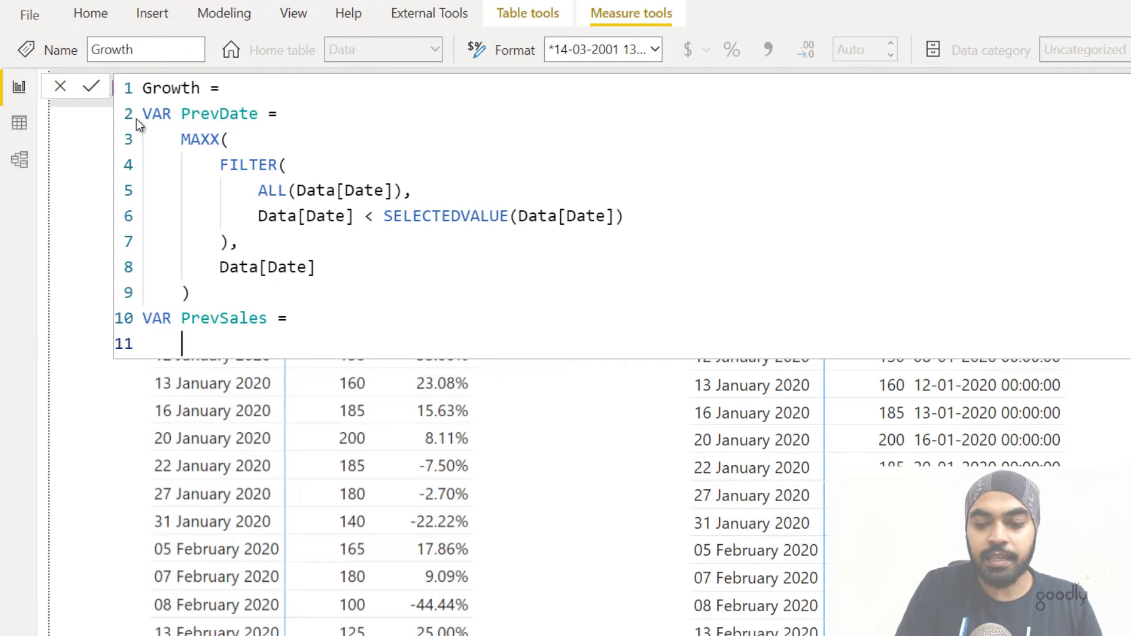
pyautogui.write('ca')
pyautogui.press('Tab')
pyautogui.hotkey('shift', 'Return')
pyautogui.write('tot')
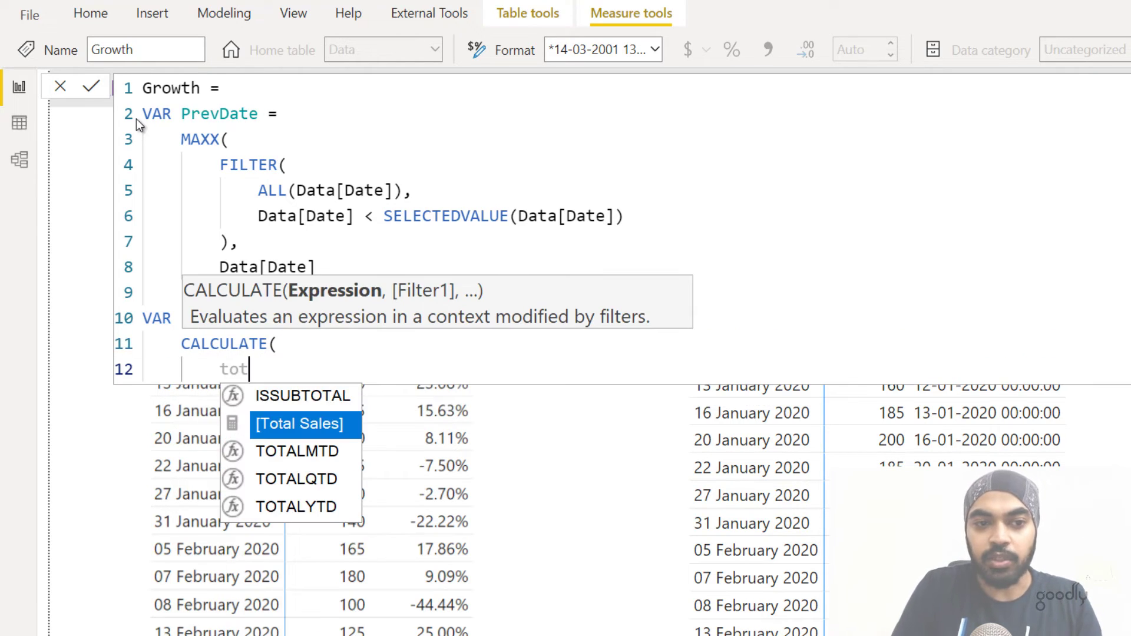
pyautogui.press('Tab')
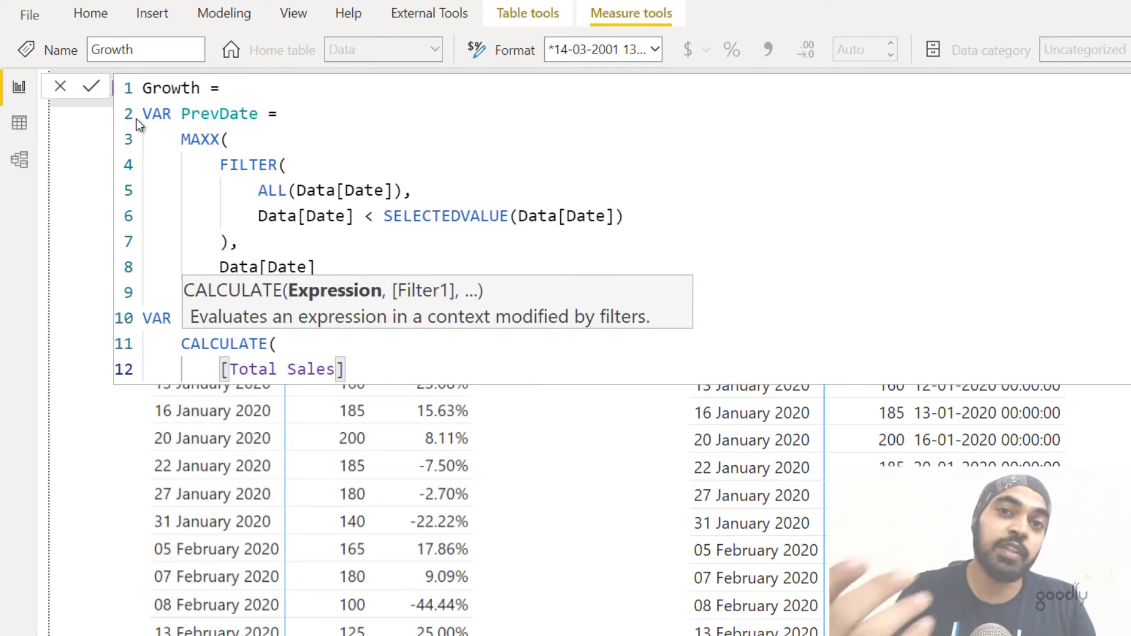
pyautogui.write(',')
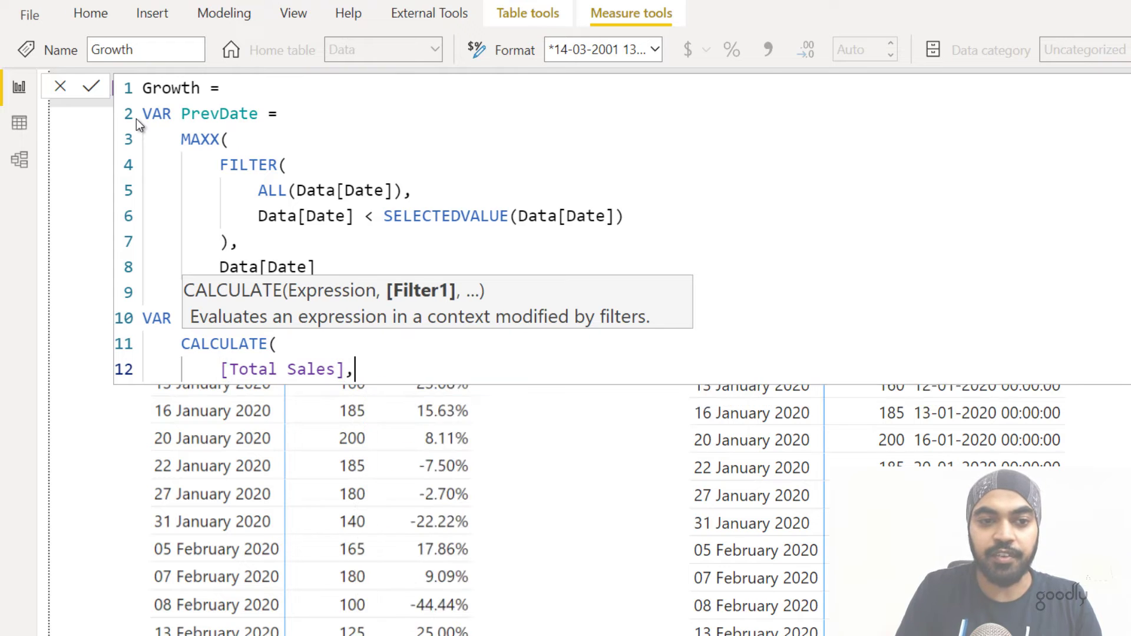
pyautogui.press('Return')
# Step: Filter CALCULATE with FILTER(ALL(Data[Date]), Data[Date] = PrevDate)
pyautogui.write('FILTER(')
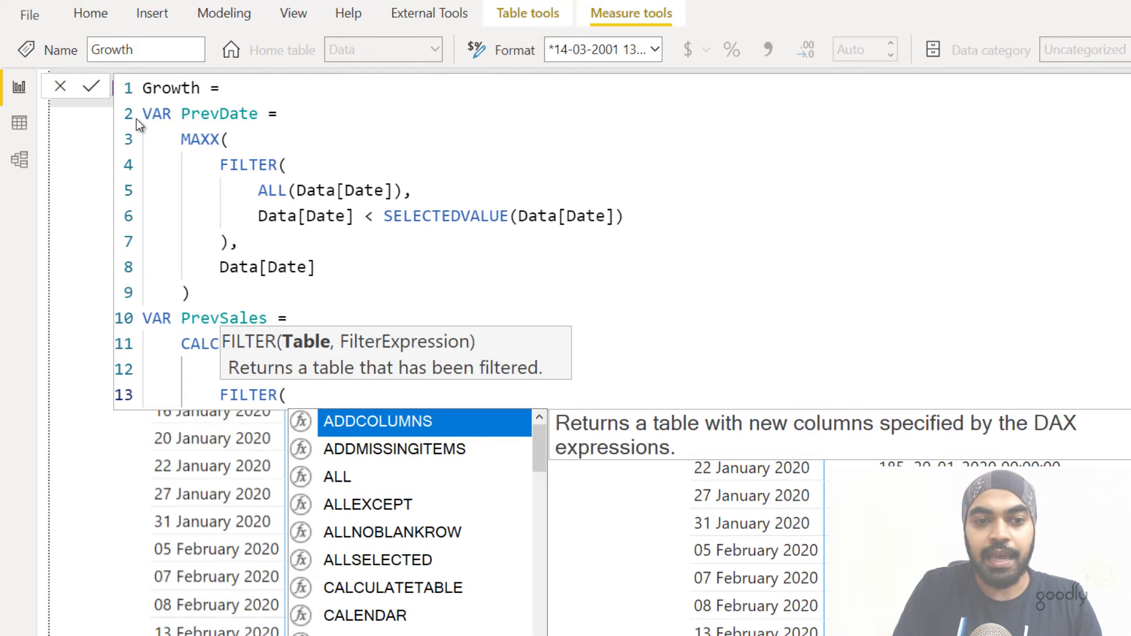
pyautogui.press('Return')
pyautogui.write('all(')
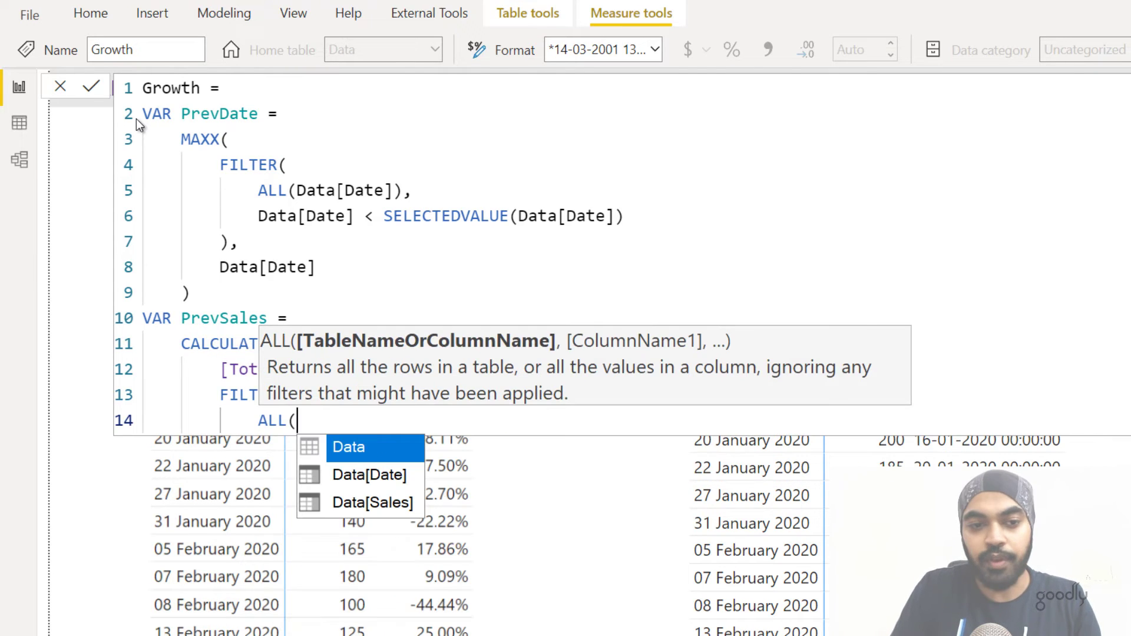
pyautogui.press('Down')
pyautogui.press('Tab')
pyautogui.write(')')
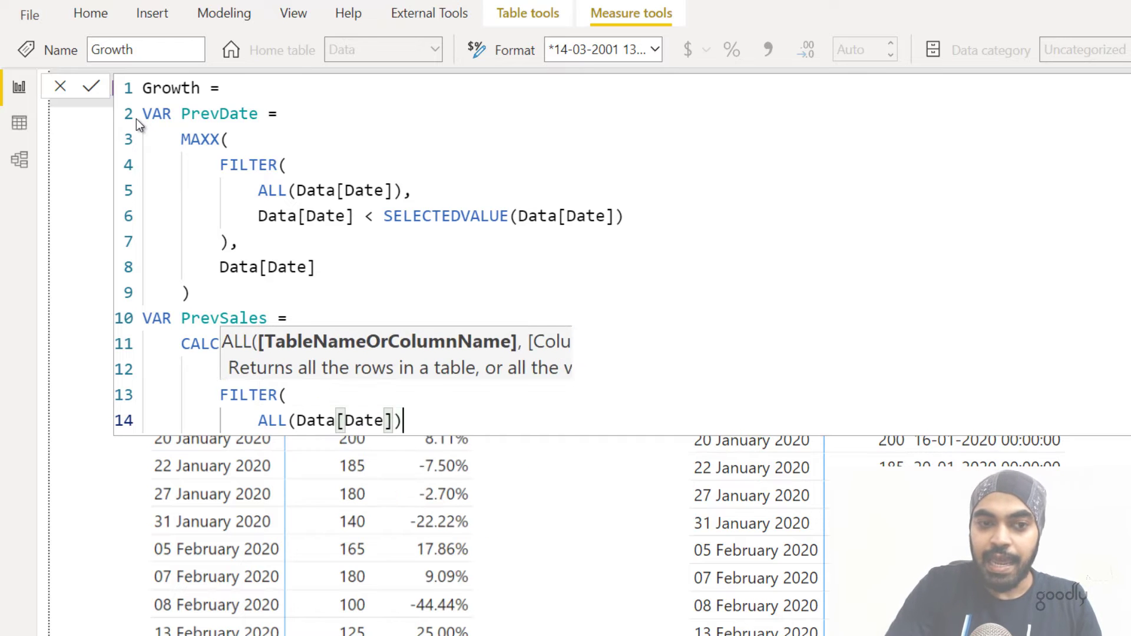
pyautogui.write(',')
pyautogui.press('Return')
pyautogui.write('date')
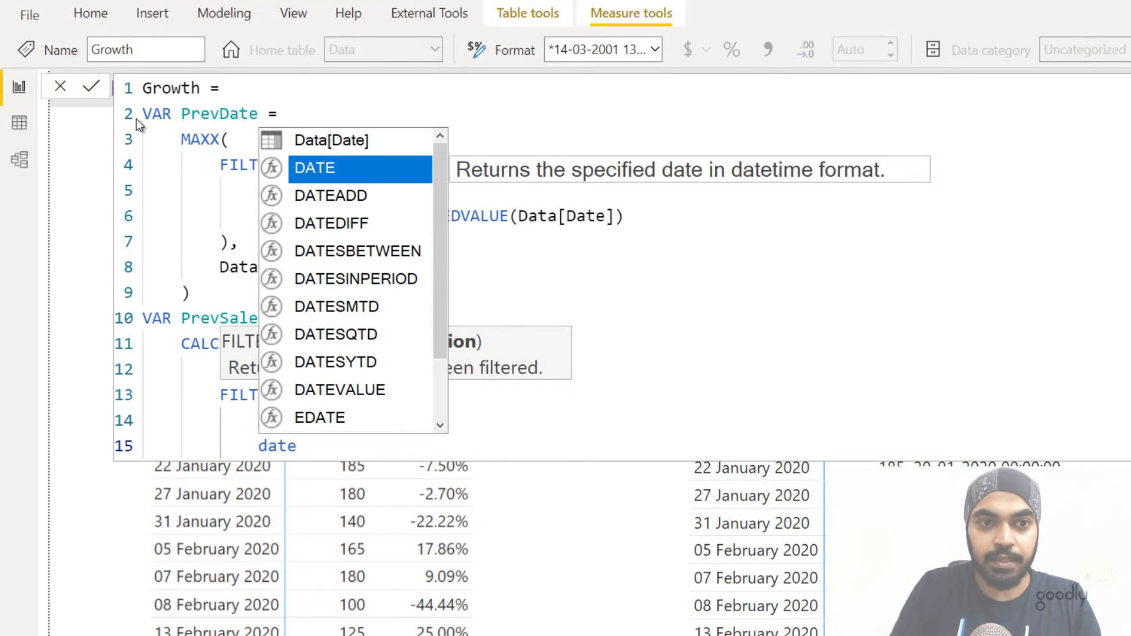
pyautogui.press('Up')
pyautogui.press('Tab')
pyautogui.write('= pre')
pyautogui.press('Tab')
# Step: Close FILTER and start a RETURN line
pyautogui.press('Return')
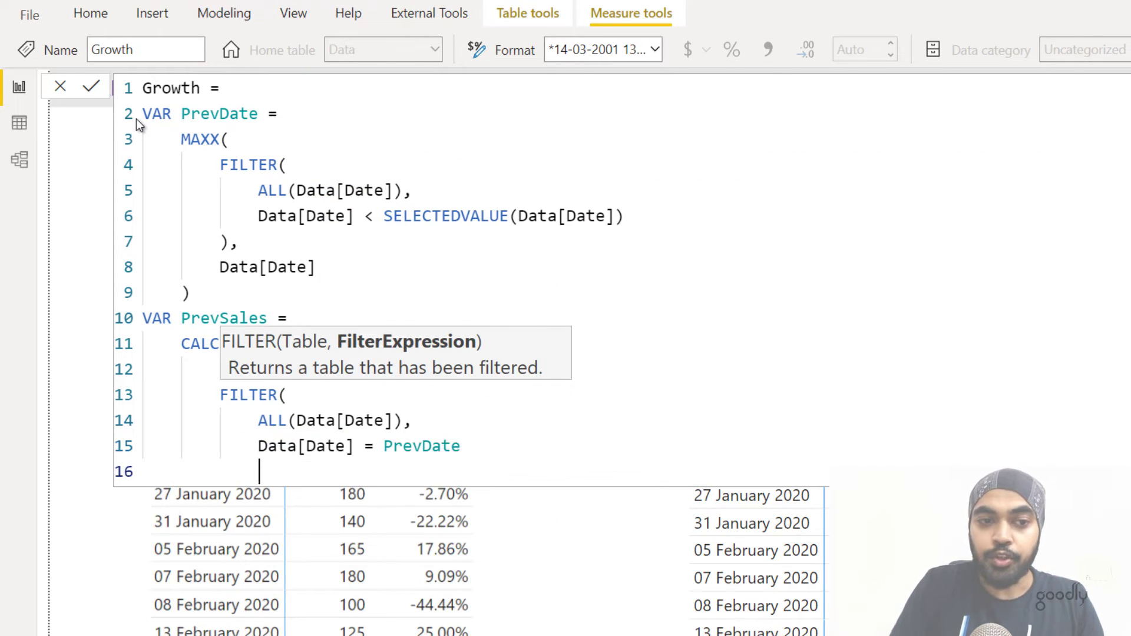
pyautogui.write(')')
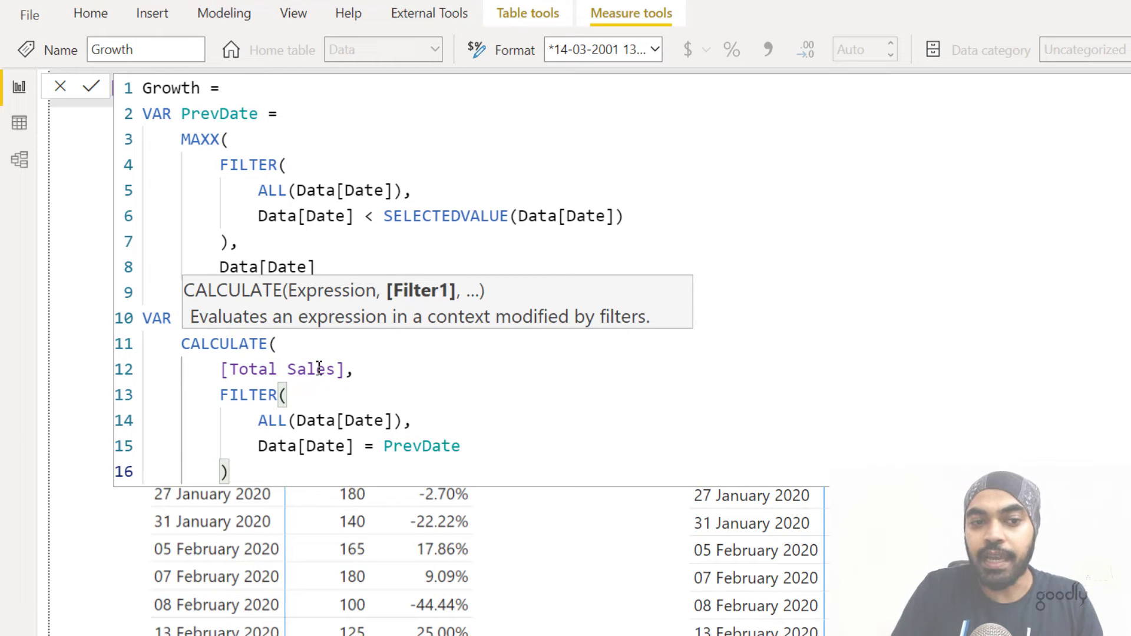
pyautogui.press('Return')
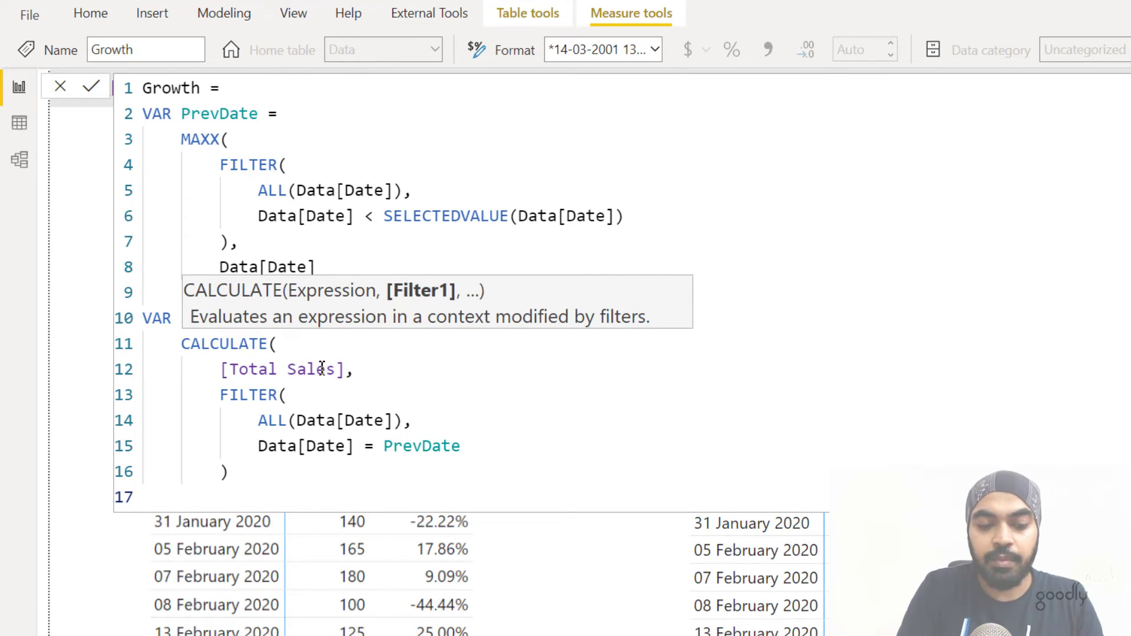
pyautogui.write('RETURN')
pyautogui.press('Return')
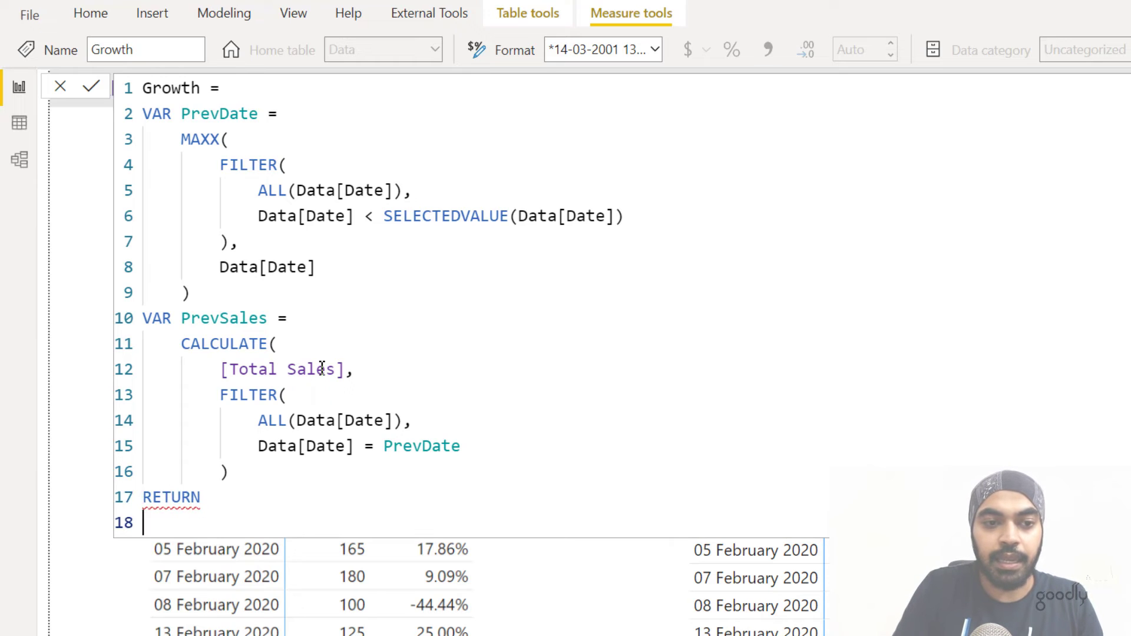
# Step: Add the missing closing bracket for CALCULATE
pyautogui.press('Up')
pyautogui.press('Up')
pyautogui.press('Return')
pyautogui.write(')')
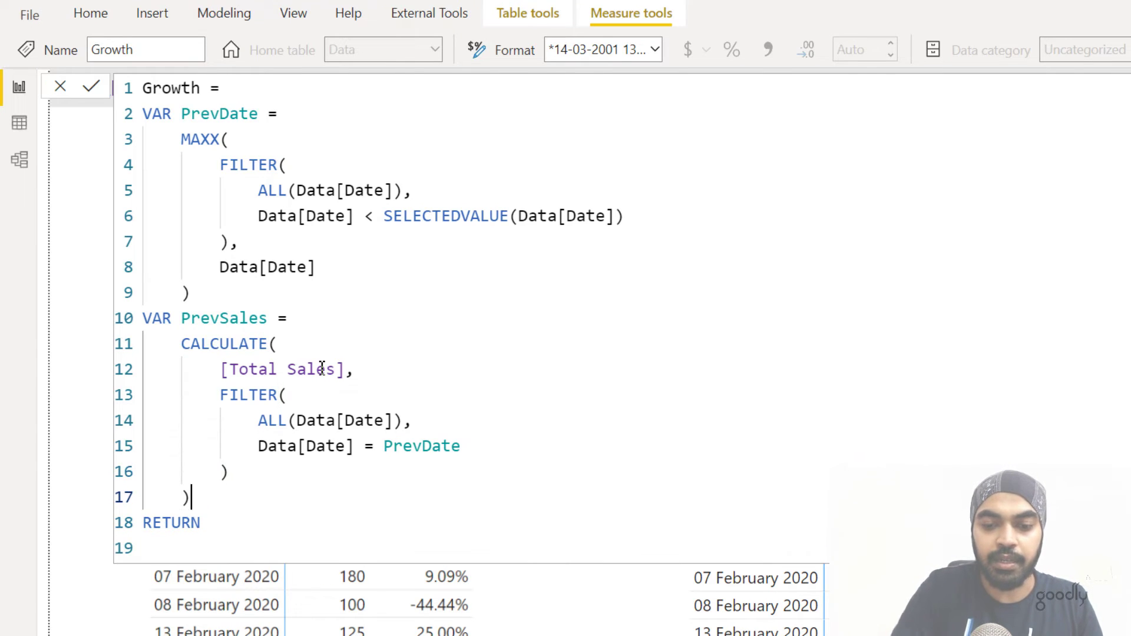
pyautogui.press('Down')
pyautogui.press('Down')
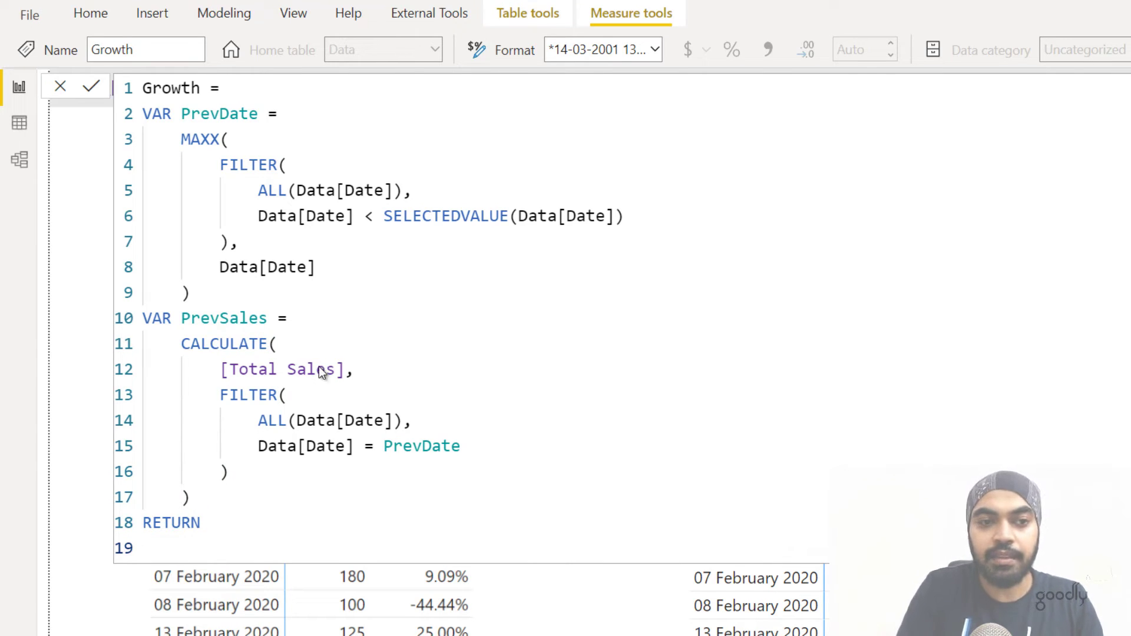
# Step: Return PrevSales and commit, showing prior-date sales (145, 185, 200…)
pyautogui.write('pre')
pyautogui.press('Down')
pyautogui.press('Down')
pyautogui.press('Down')
pyautogui.press('Down')
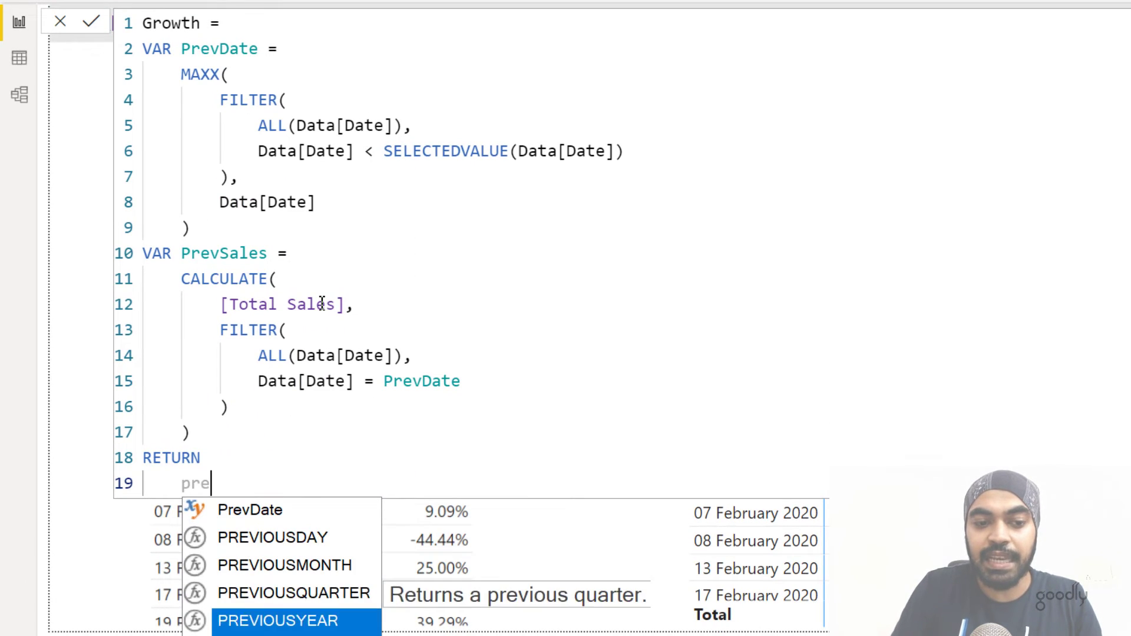
pyautogui.press('Down')
pyautogui.press('Tab')
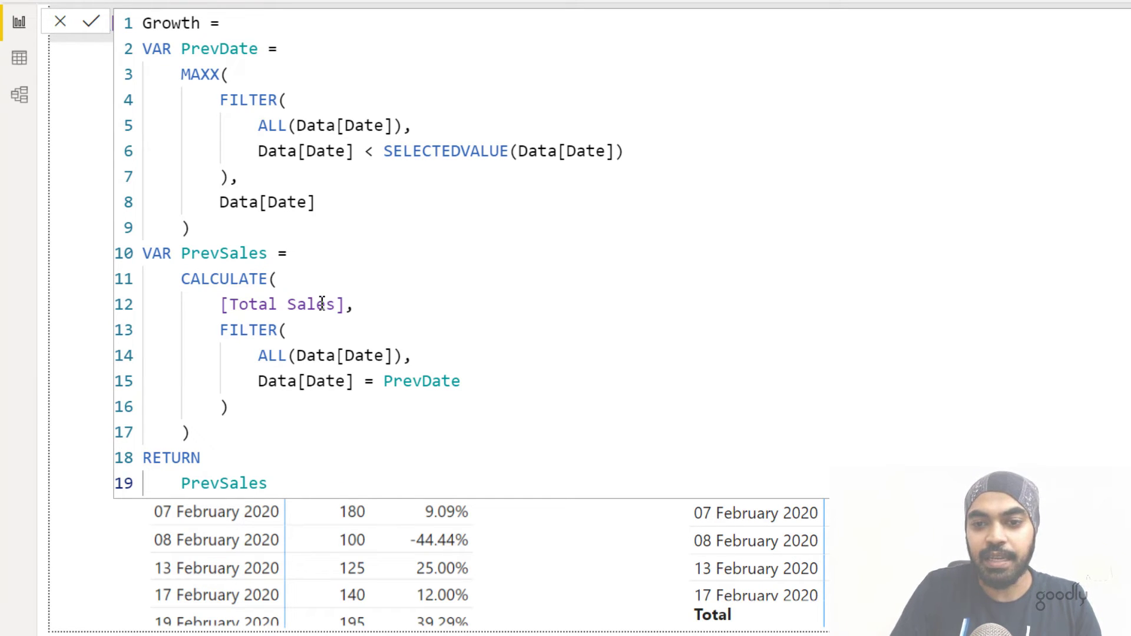
pyautogui.click(826, 570)
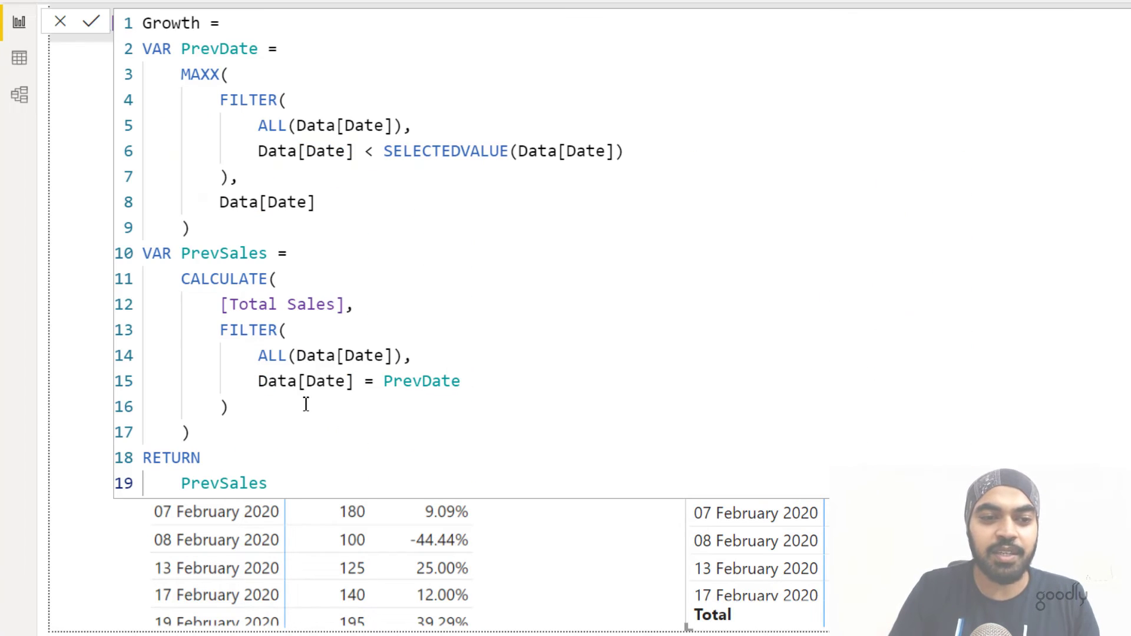
pyautogui.press('Home')
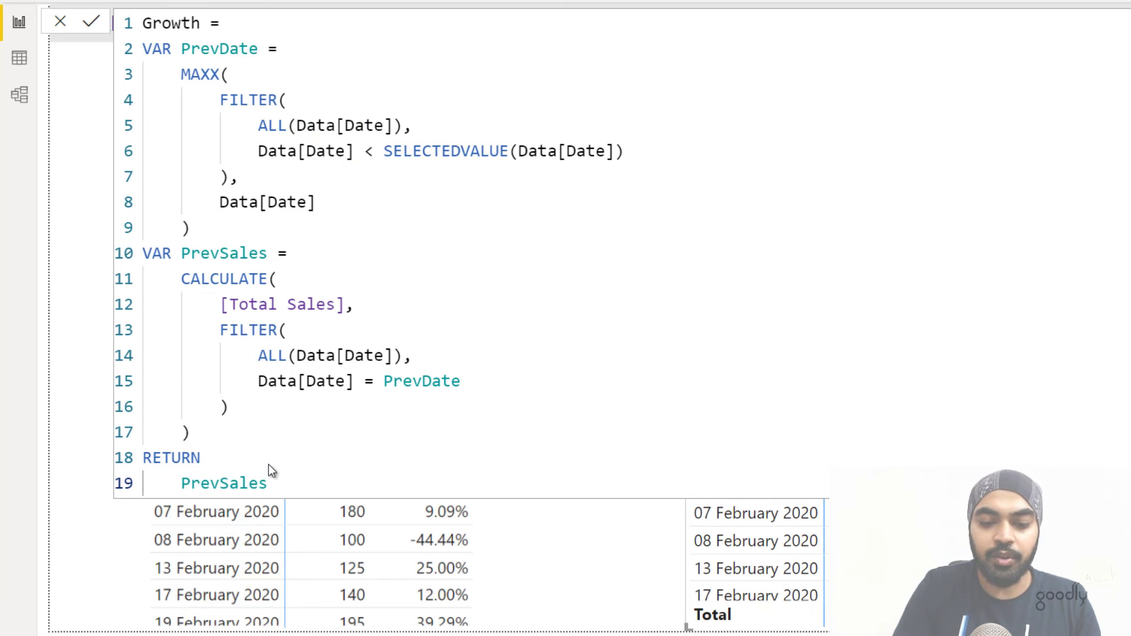
# Step: Wrap the return in IF with condition PrevSales <> 0 && [Total Sales] <> 0
pyautogui.write('IF(')
pyautogui.hotkey('shift', 'Return')
pyautogui.press('End')
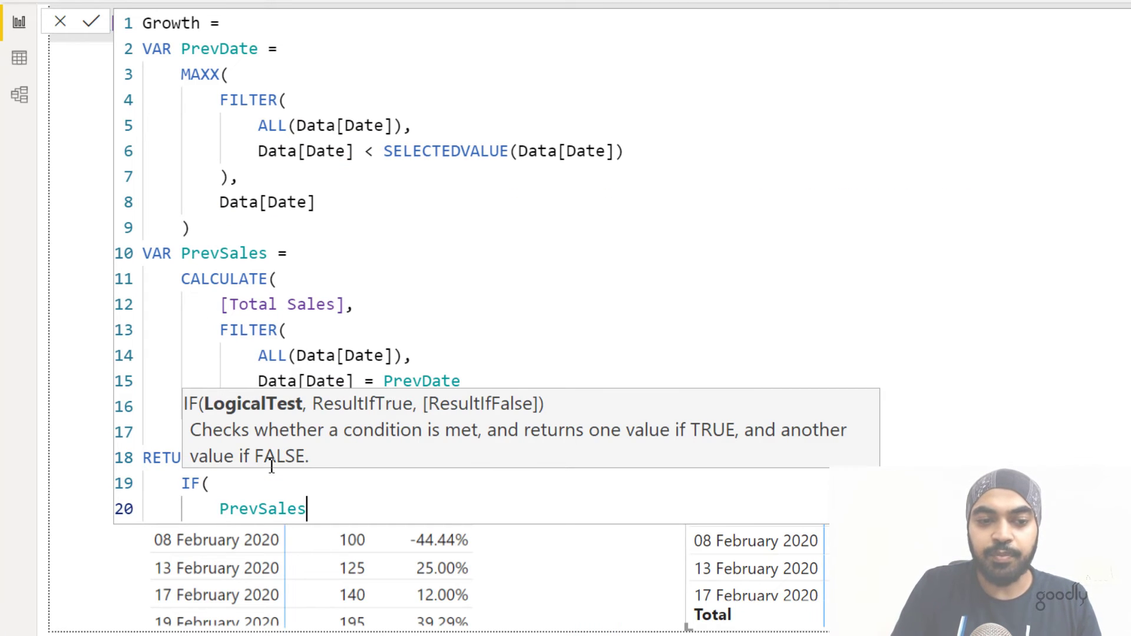
pyautogui.write('<> 0')
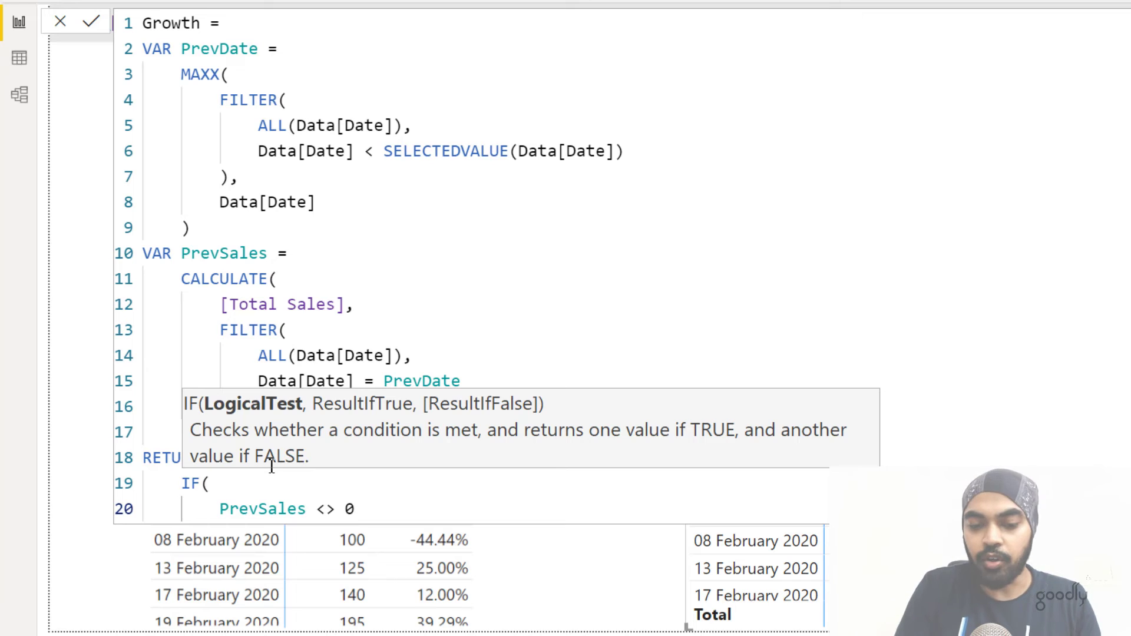
pyautogui.write(' && tot')
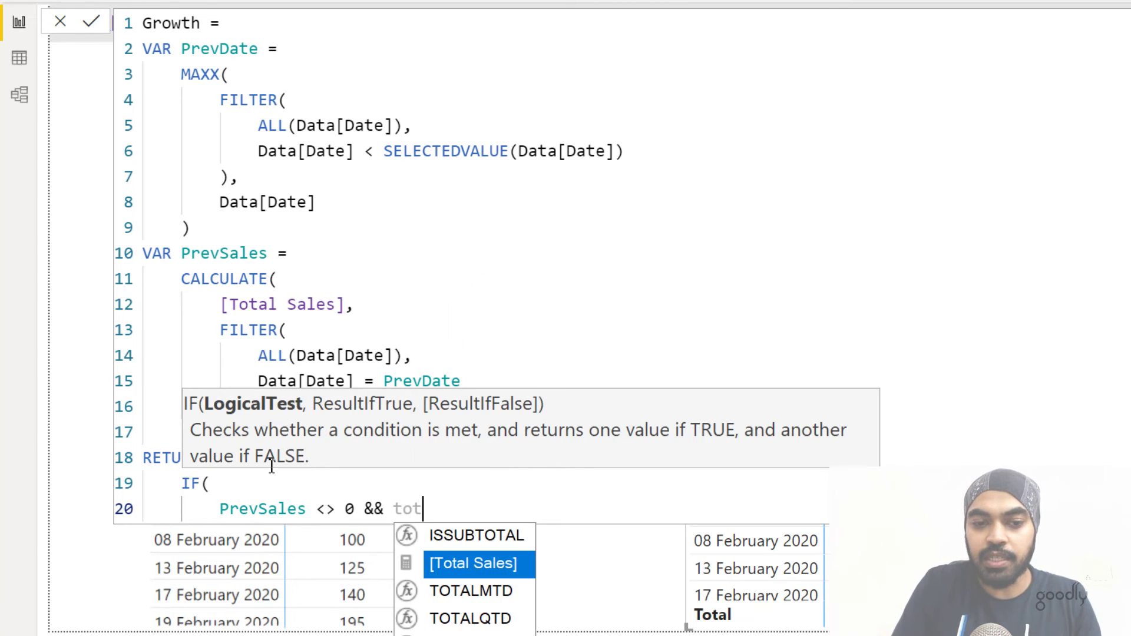
pyautogui.press('Tab')
pyautogui.write('<> 0,')
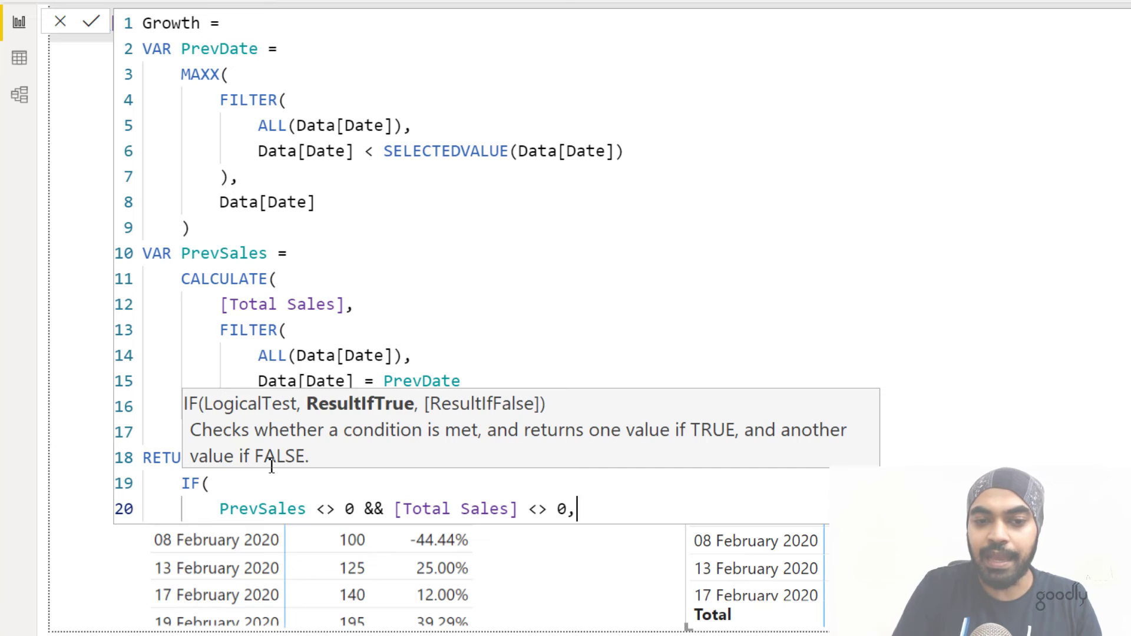
pyautogui.hotkey('shift', 'Return')
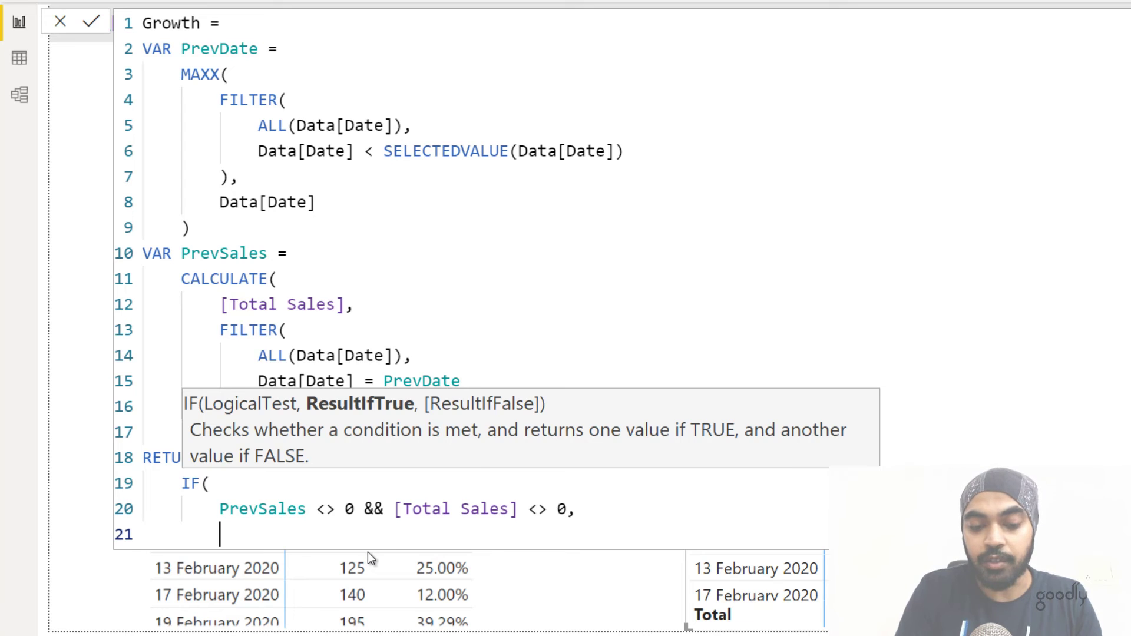
# Step: Set IF's result to [Total Sales] / PrevSales - 1 and close the IF
pyautogui.write('tot')
pyautogui.press('Tab')
pyautogui.write('/ pre')
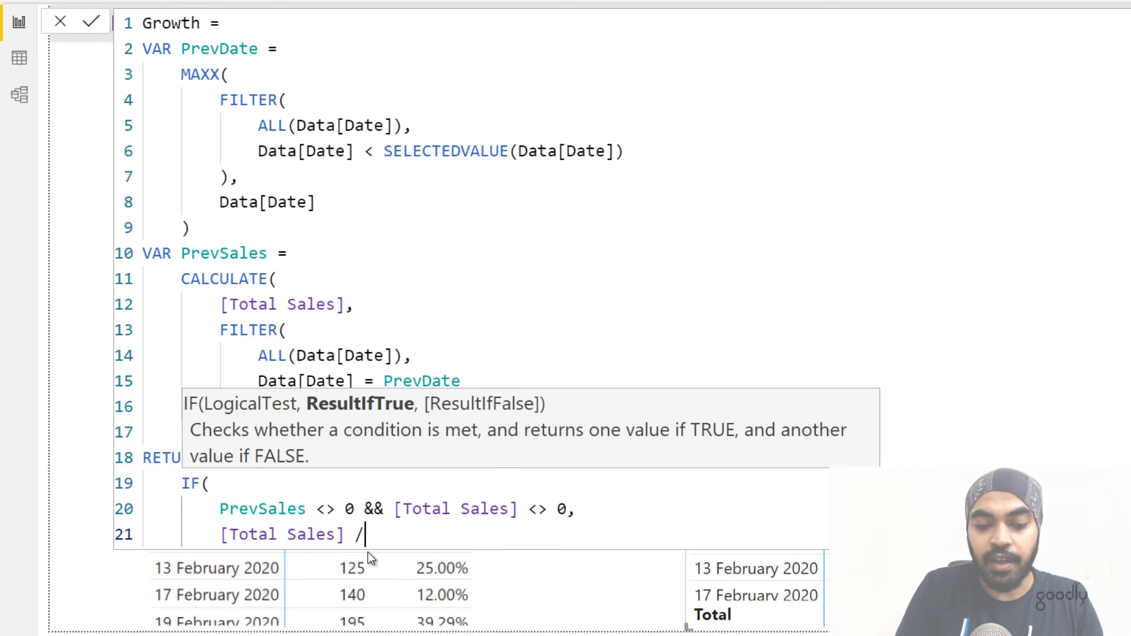
pyautogui.press('Down')
pyautogui.press('Down')
pyautogui.press('Down')
pyautogui.press('Down')
pyautogui.press('Tab')
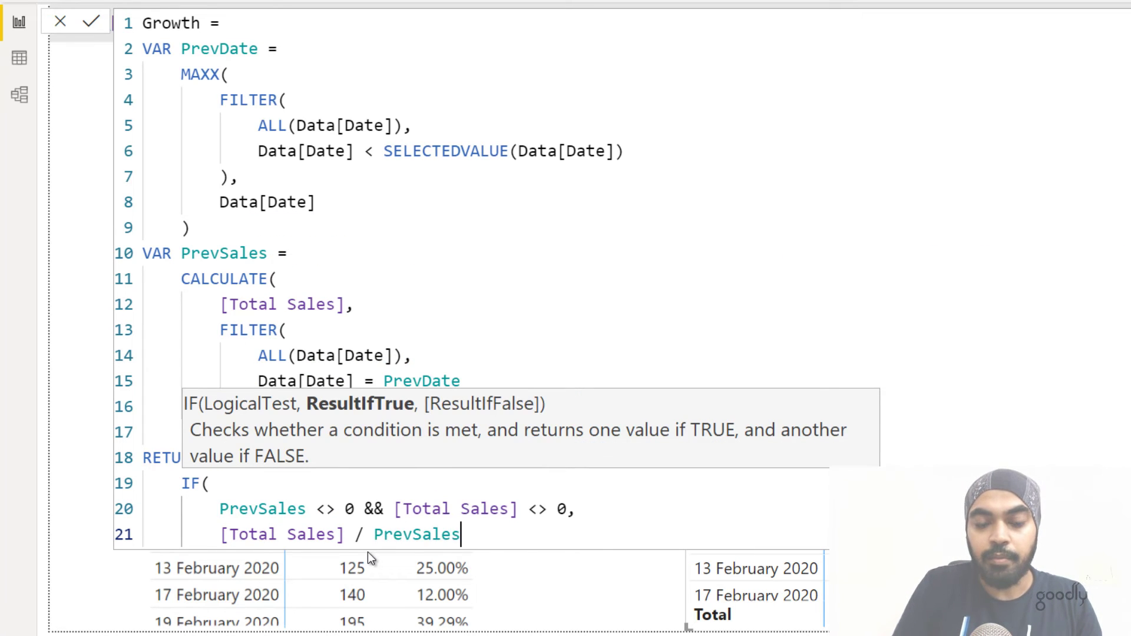
pyautogui.write('- 1')
pyautogui.press('Return')
pyautogui.write(')')
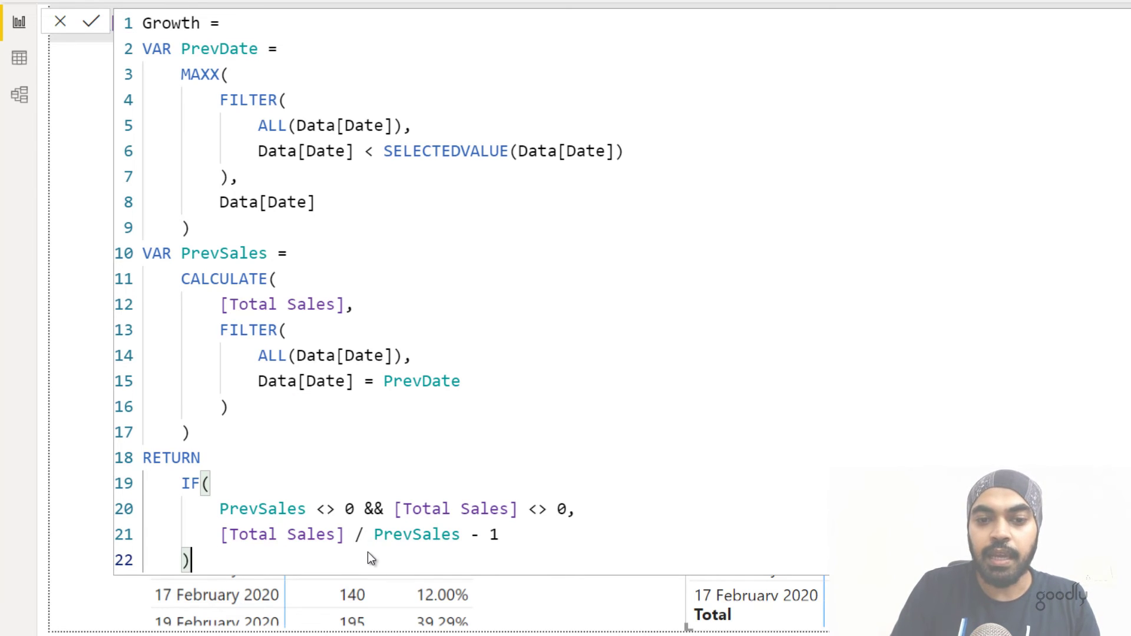
pyautogui.click(890, 383)
# Step: Commit Growth and format it as a percentage with 2 decimal places
pyautogui.press('Return')
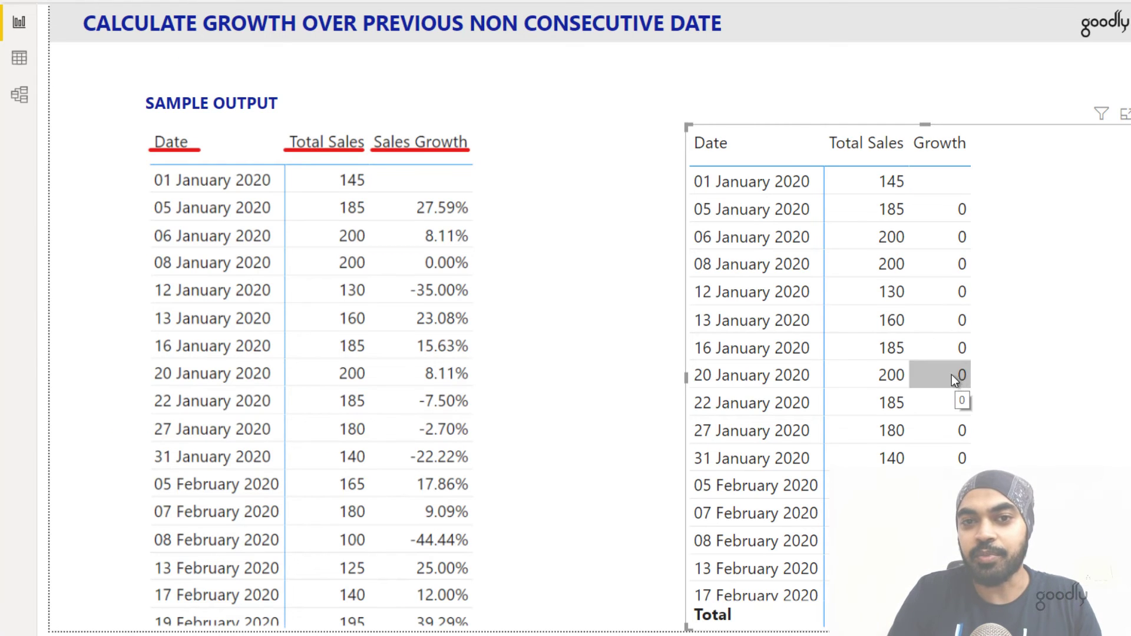
pyautogui.click(731, 83)
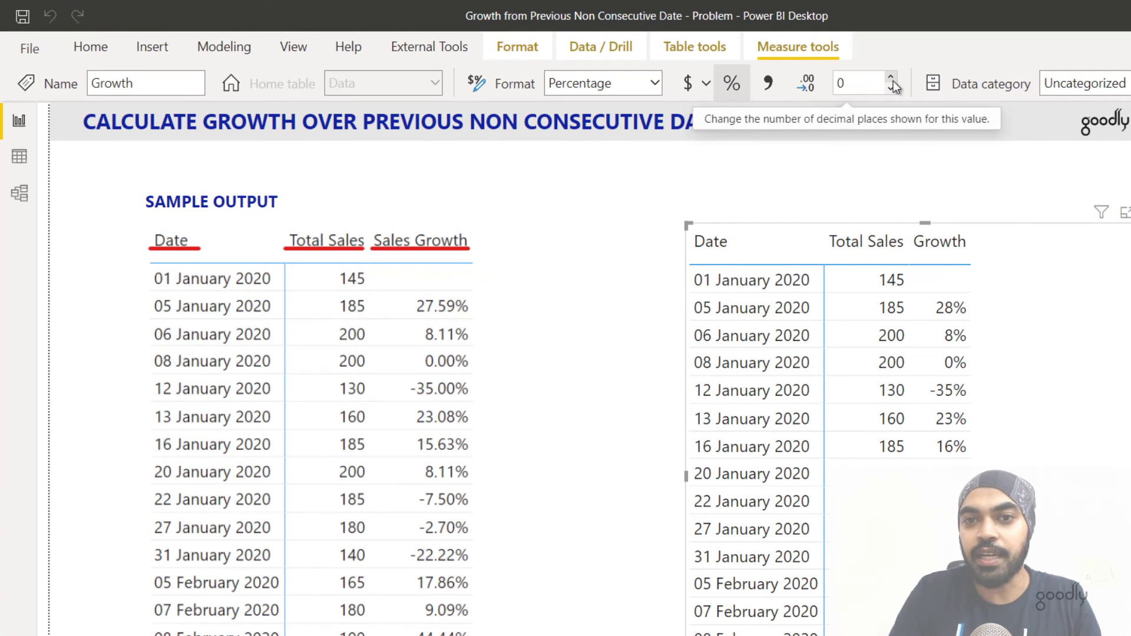
pyautogui.click(892, 79)
pyautogui.click(893, 80)
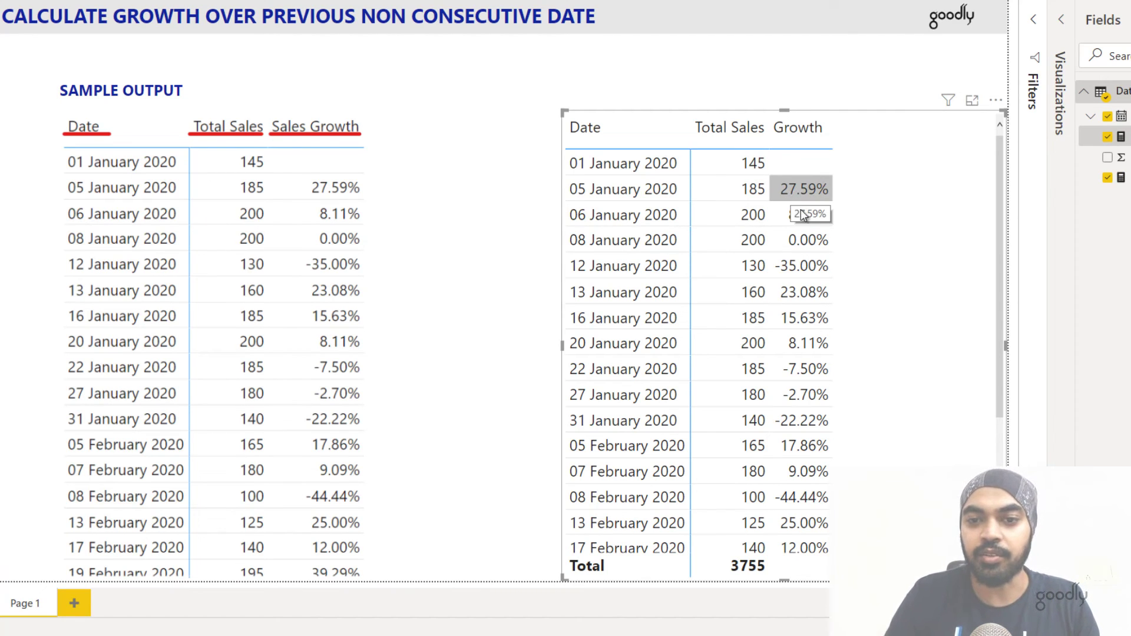
# Step: Scroll the table to compare Growth against the sample Sales Growth values
pyautogui.scroll(-3, 830, 413)
pyautogui.scroll(3, 831, 412)
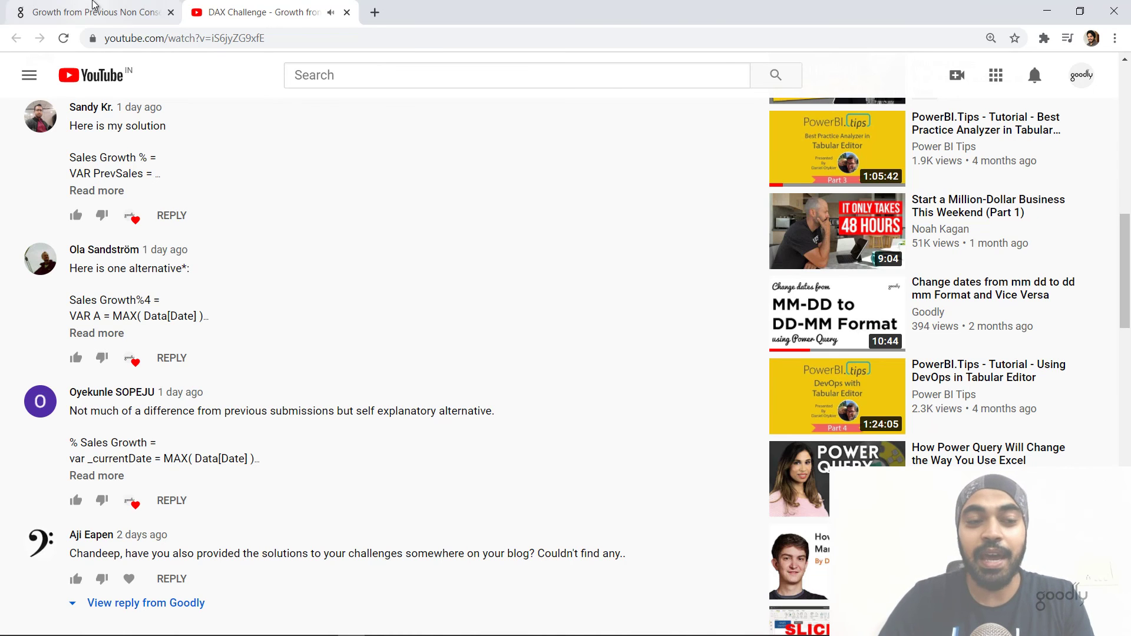
# Step: Bring up the goodly.co.in growth post and browse readers' DAX solutions in the comments
pyautogui.click(97, 12)
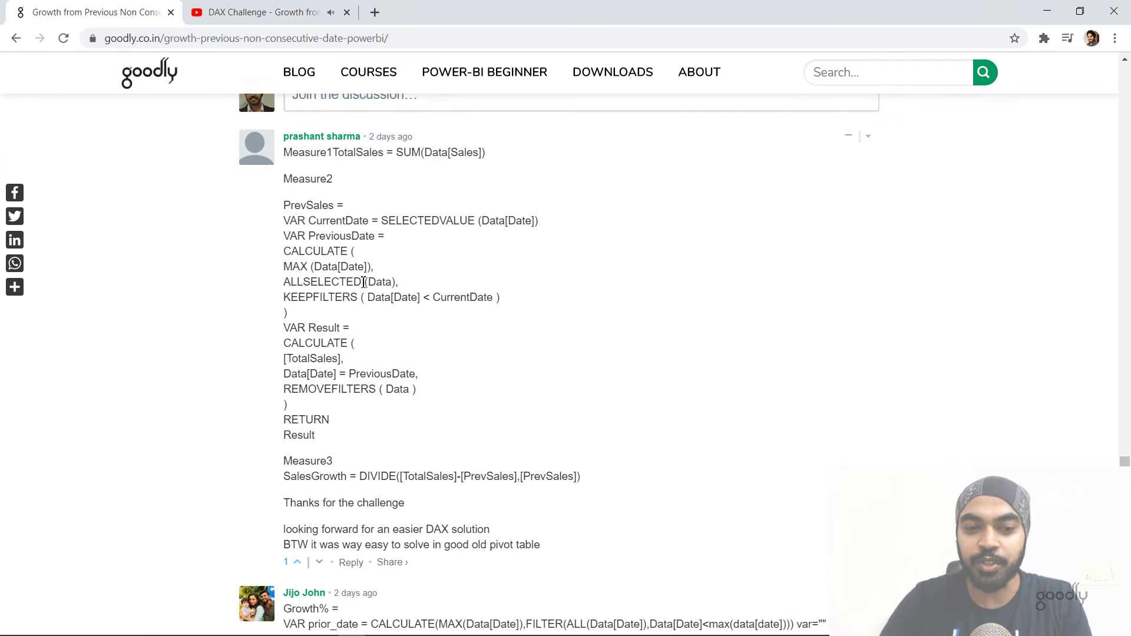
pyautogui.scroll(-8, 364, 283)
pyautogui.scroll(5, 363, 282)
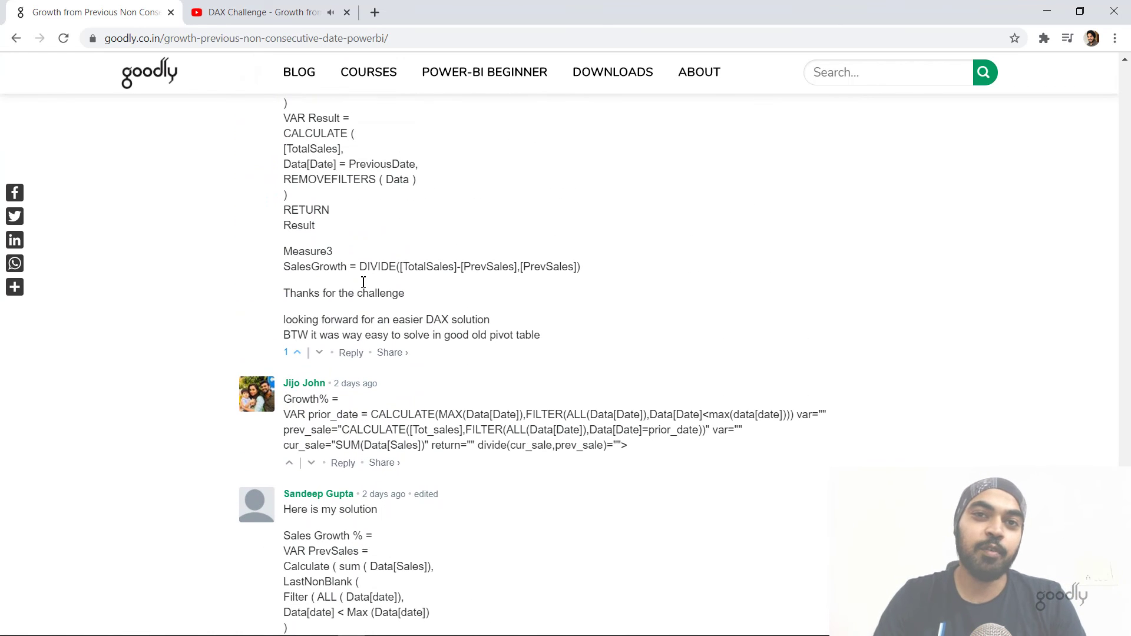
pyautogui.scroll(3, 363, 283)
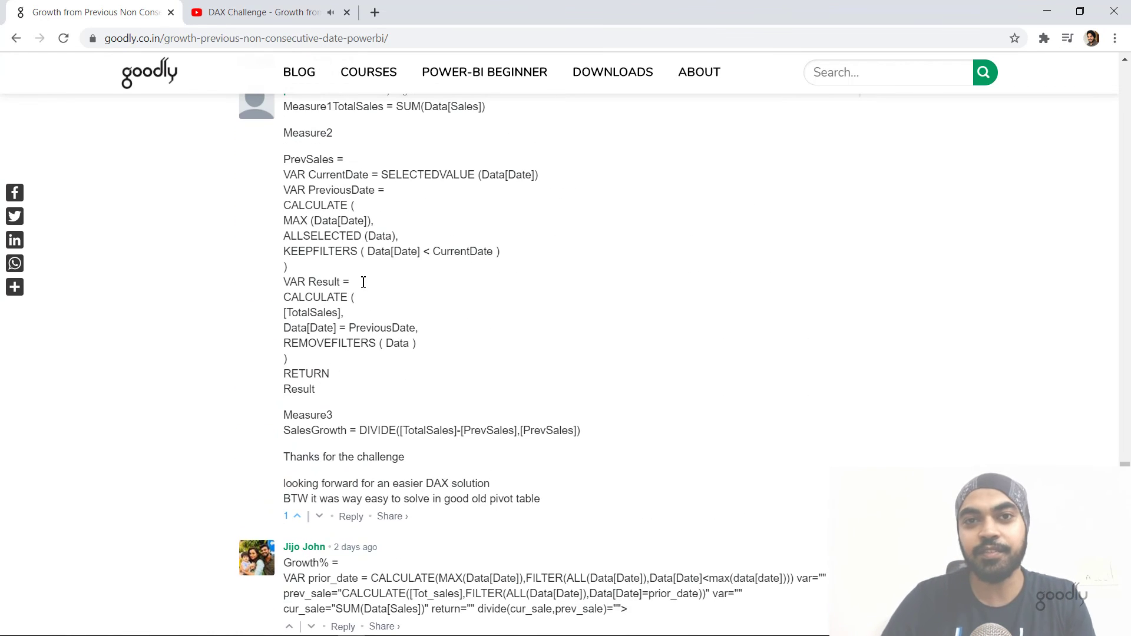